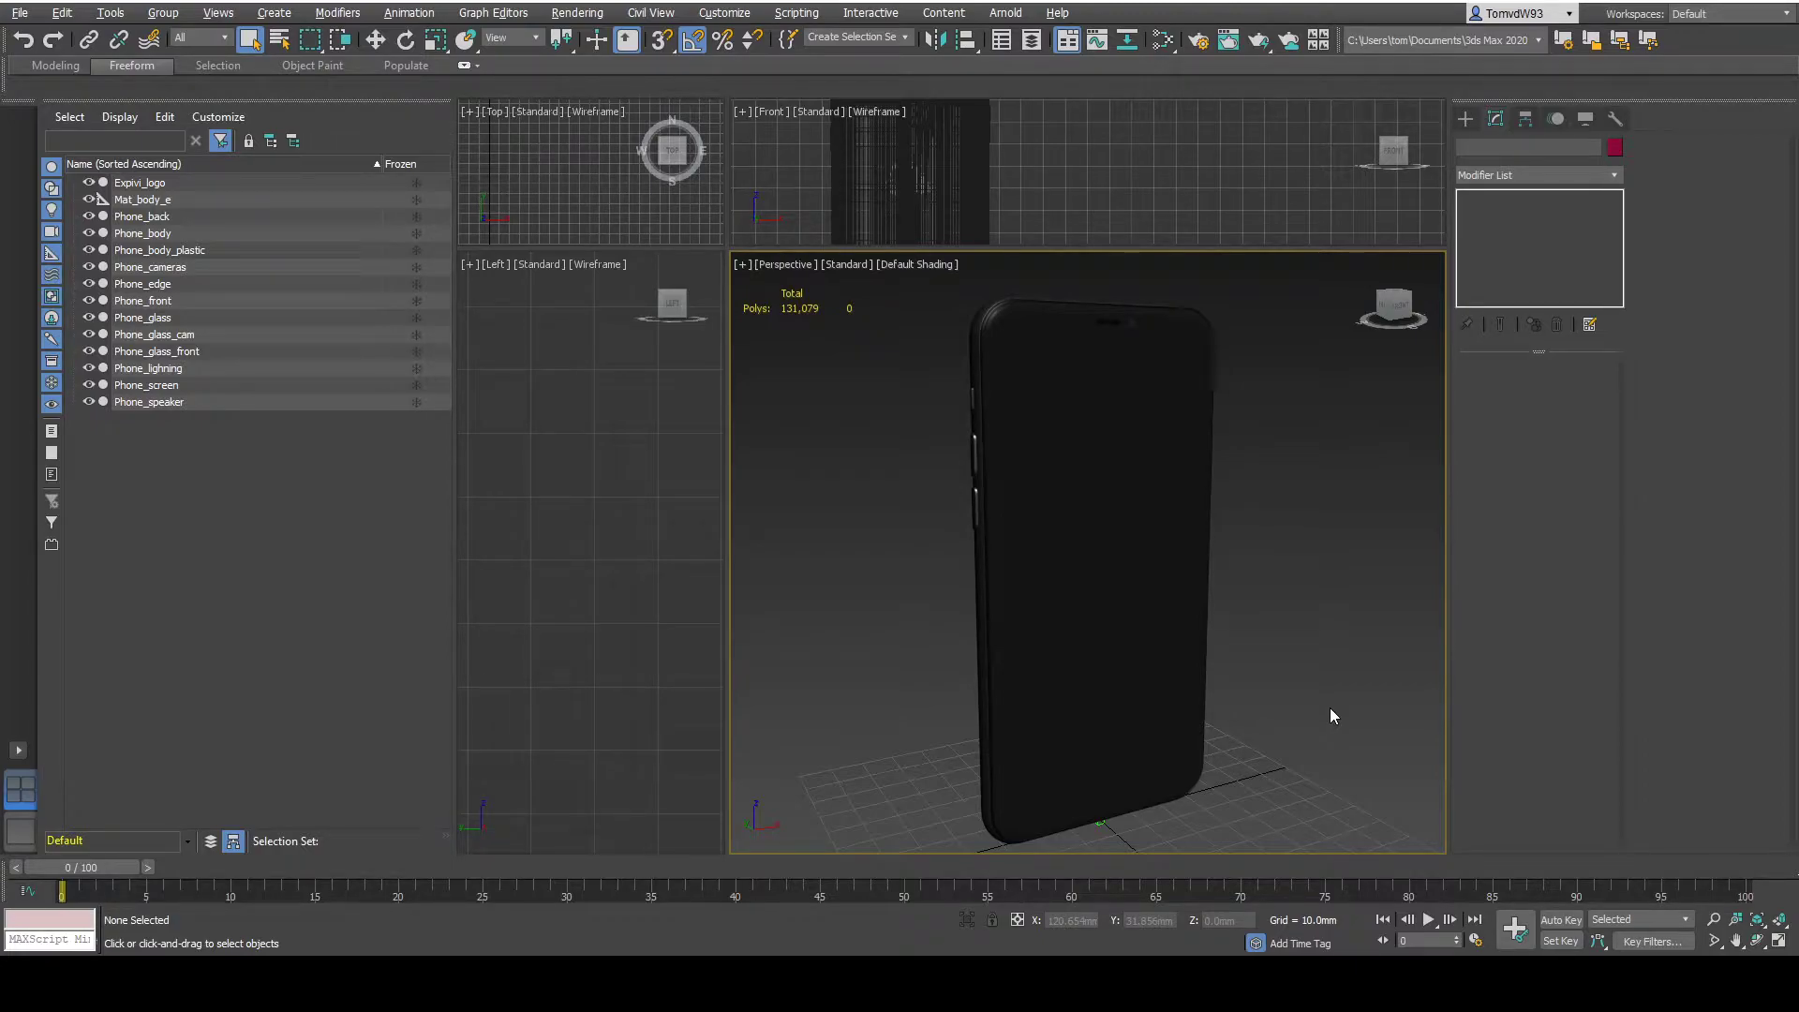
- Orbit the view to inspect the phone's back, cameras and logo
{"action": "middle_click_drag", "start_coordinate": [1330, 709], "coordinate": [1307, 631], "text": "alt"}
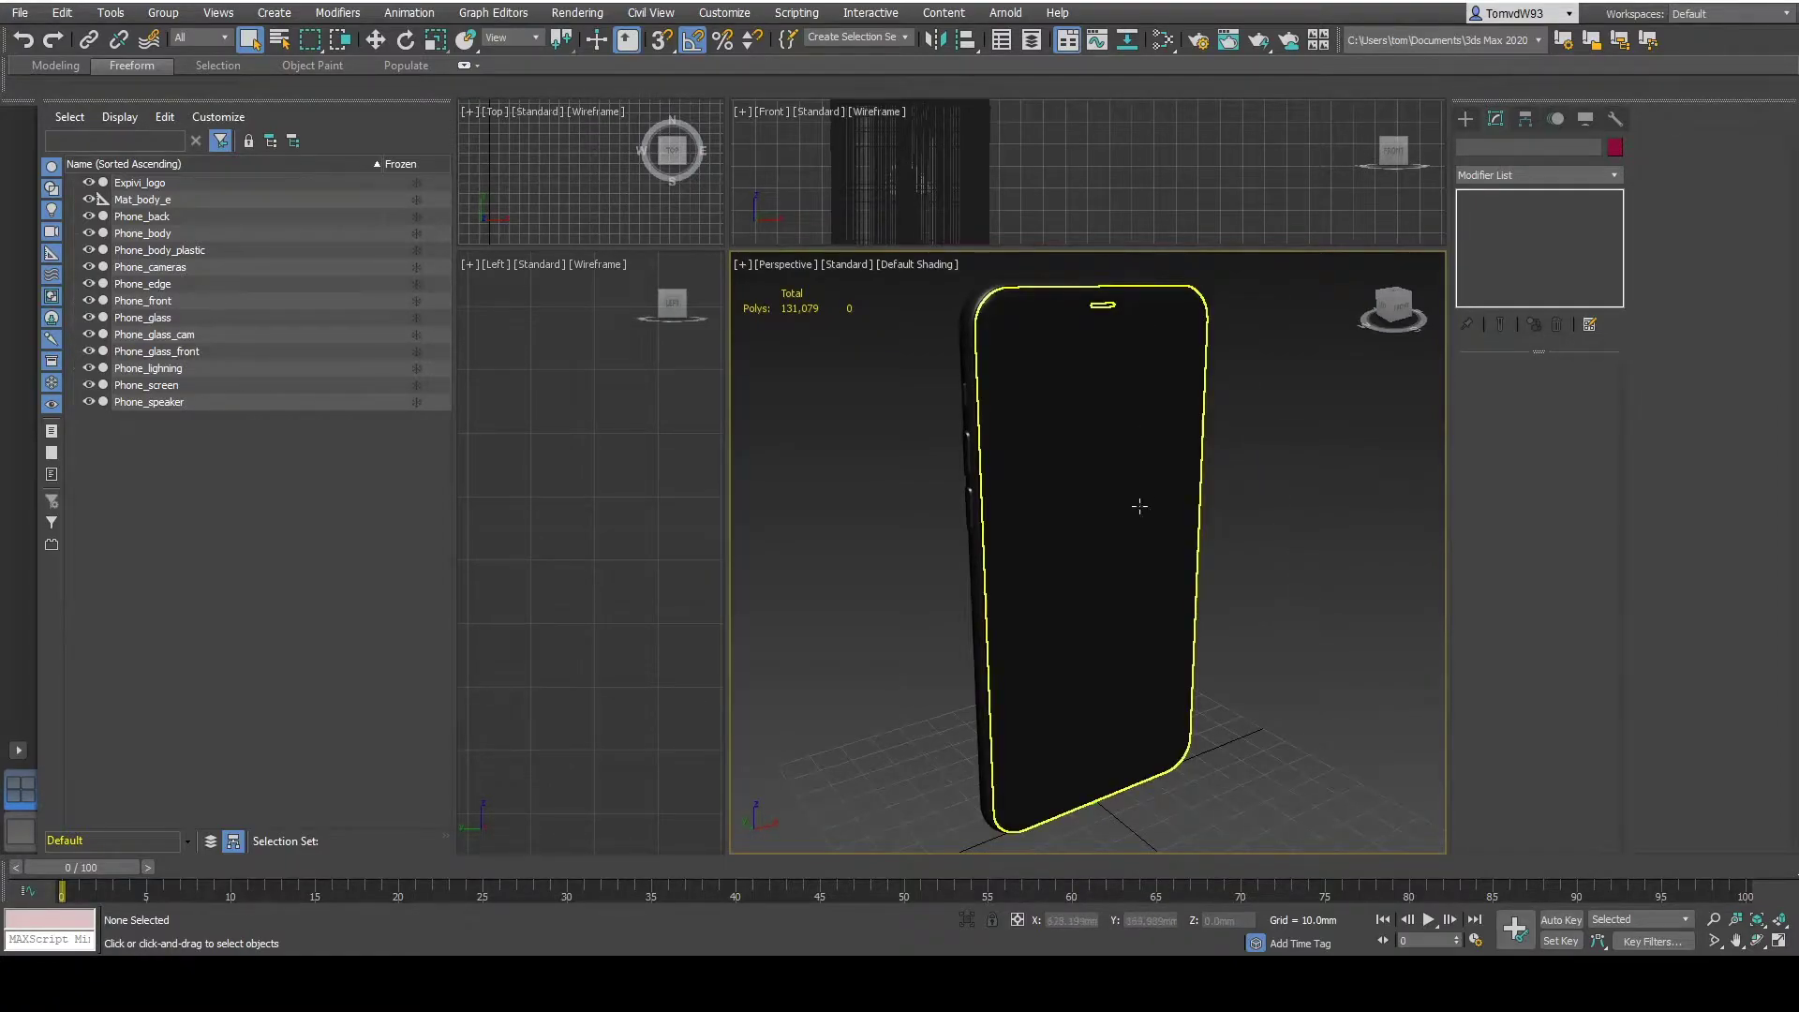
{"action": "middle_click_drag", "start_coordinate": [995, 685], "coordinate": [915, 697], "text": "alt"}
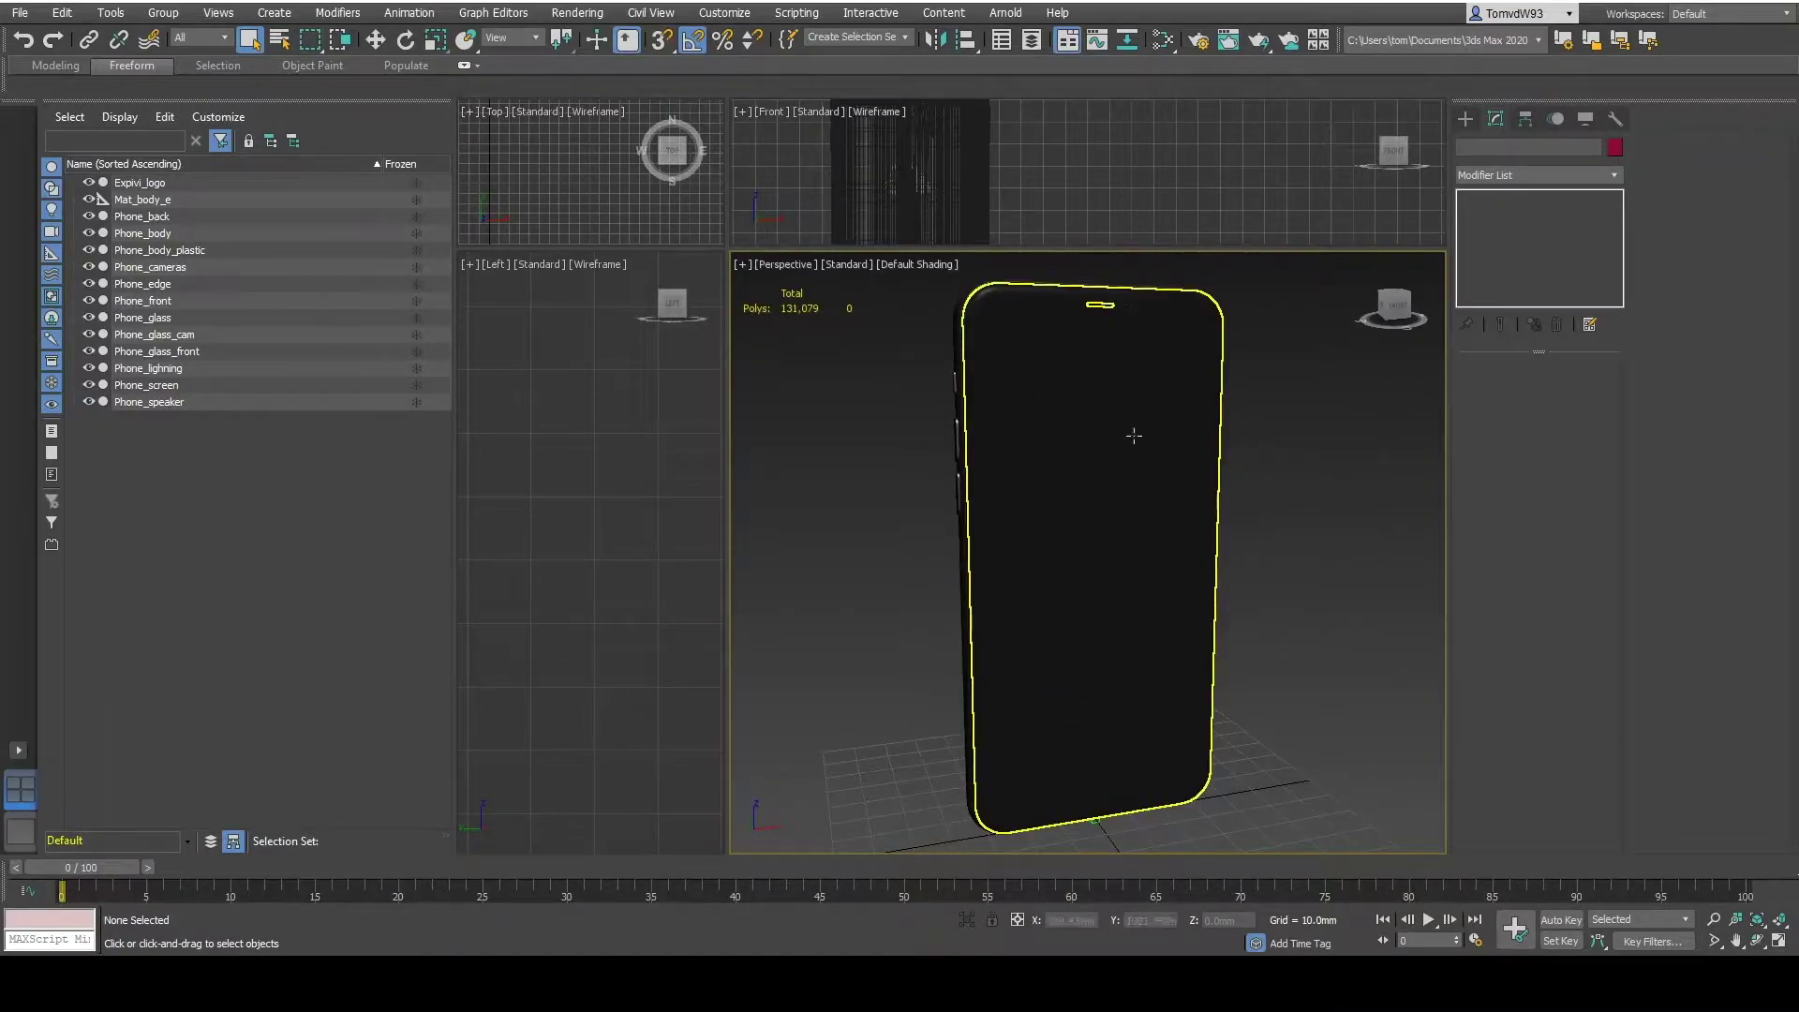
{"action": "middle_click_drag", "start_coordinate": [984, 711], "coordinate": [1327, 719], "text": "alt"}
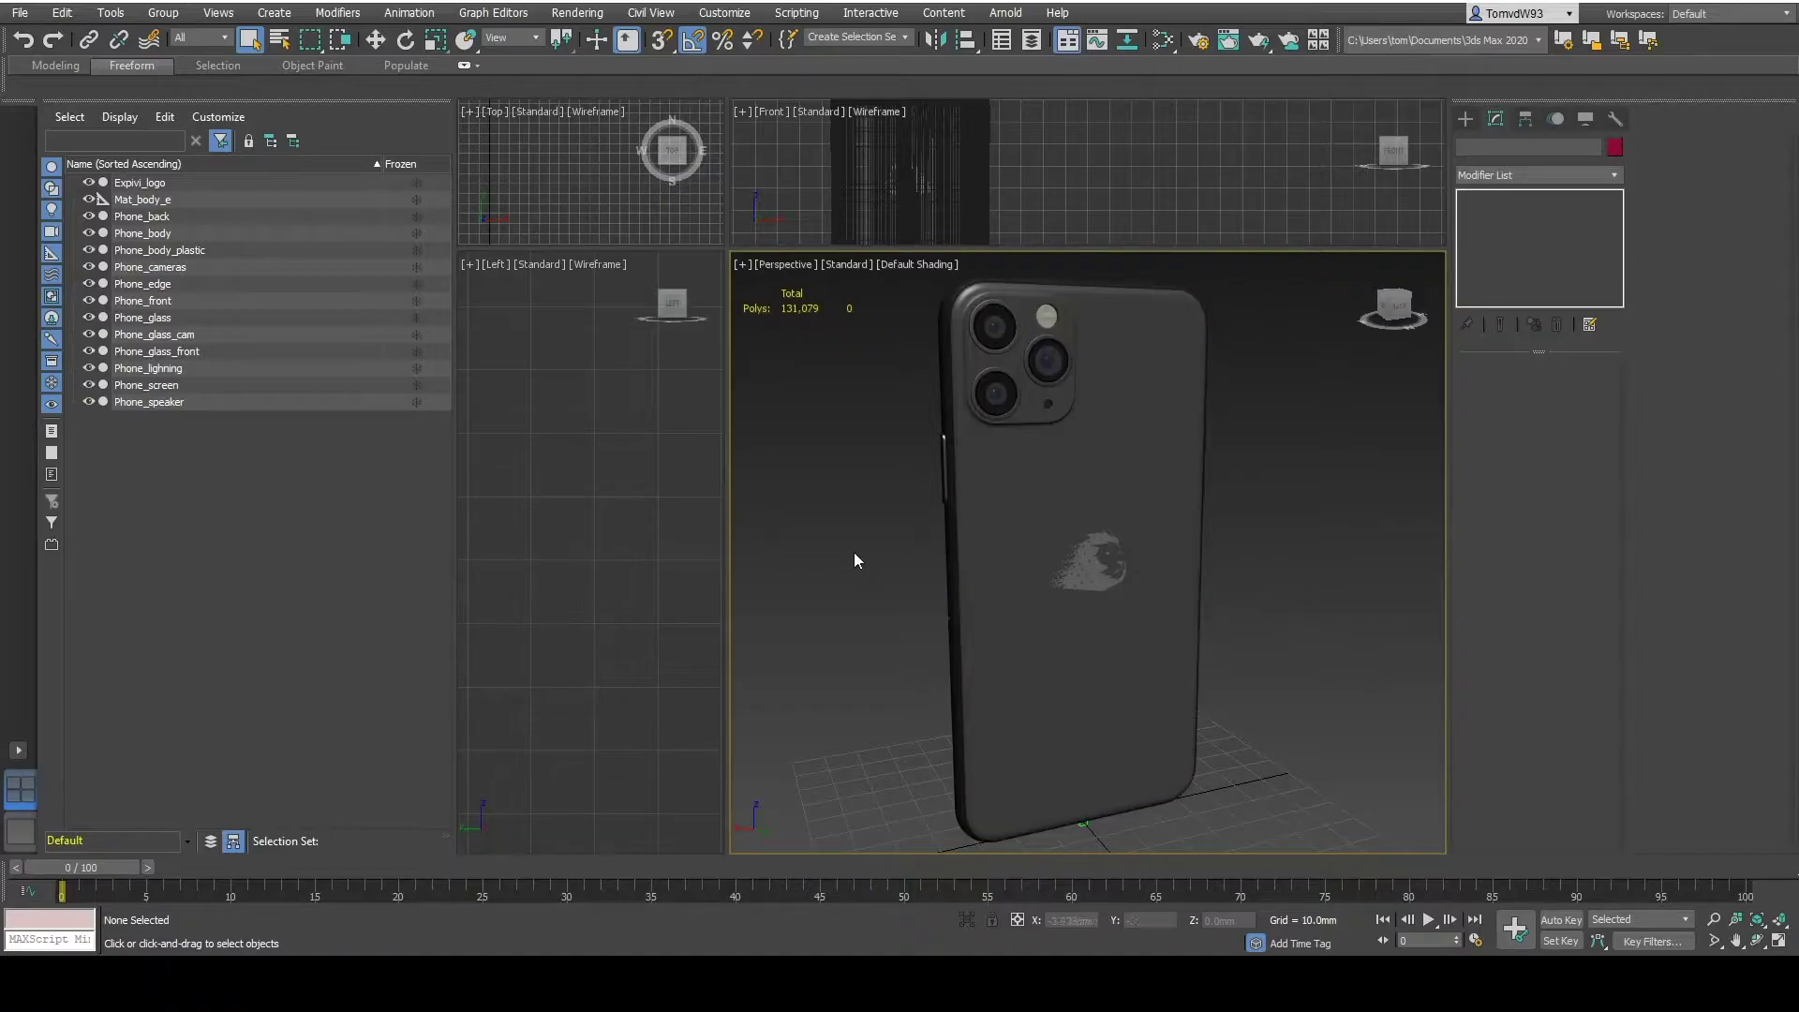
- Show the Helpers object types in the Create panel, then select Mat_body_e with the Move tool
{"action": "left_click", "coordinate": [157, 201]}
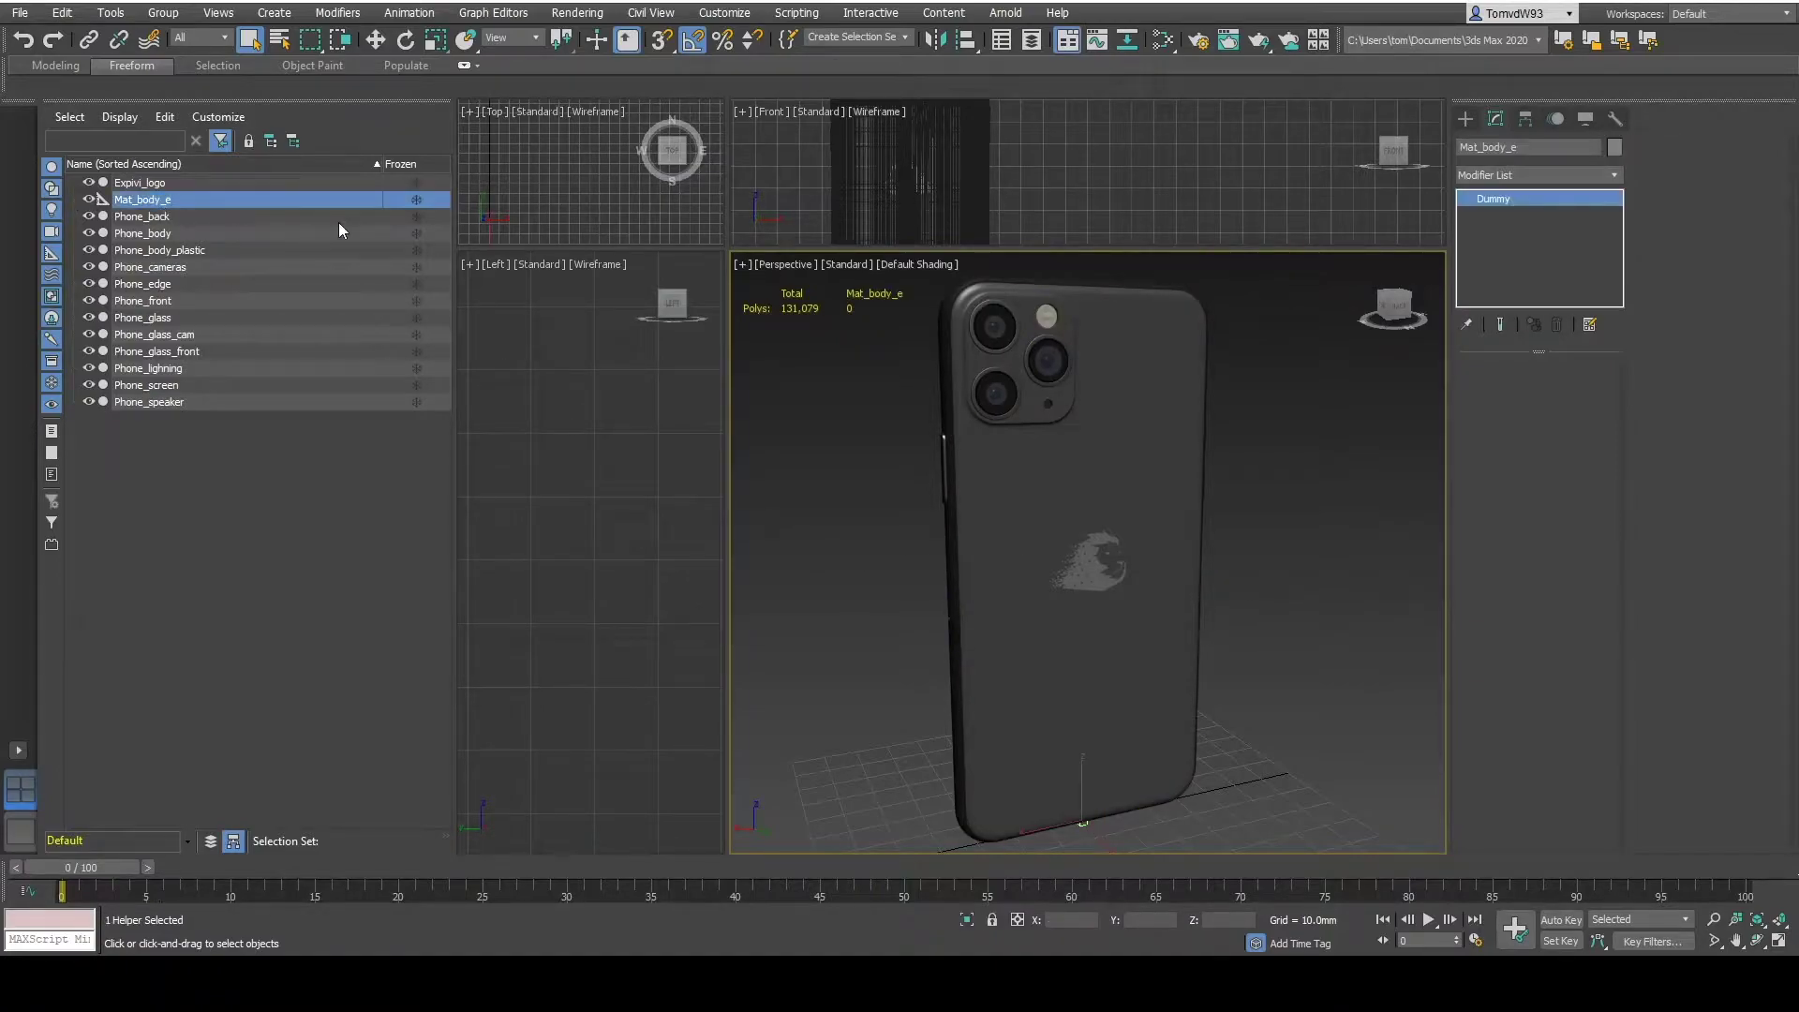
{"action": "left_click", "coordinate": [1467, 120]}
{"action": "left_click", "coordinate": [1550, 147]}
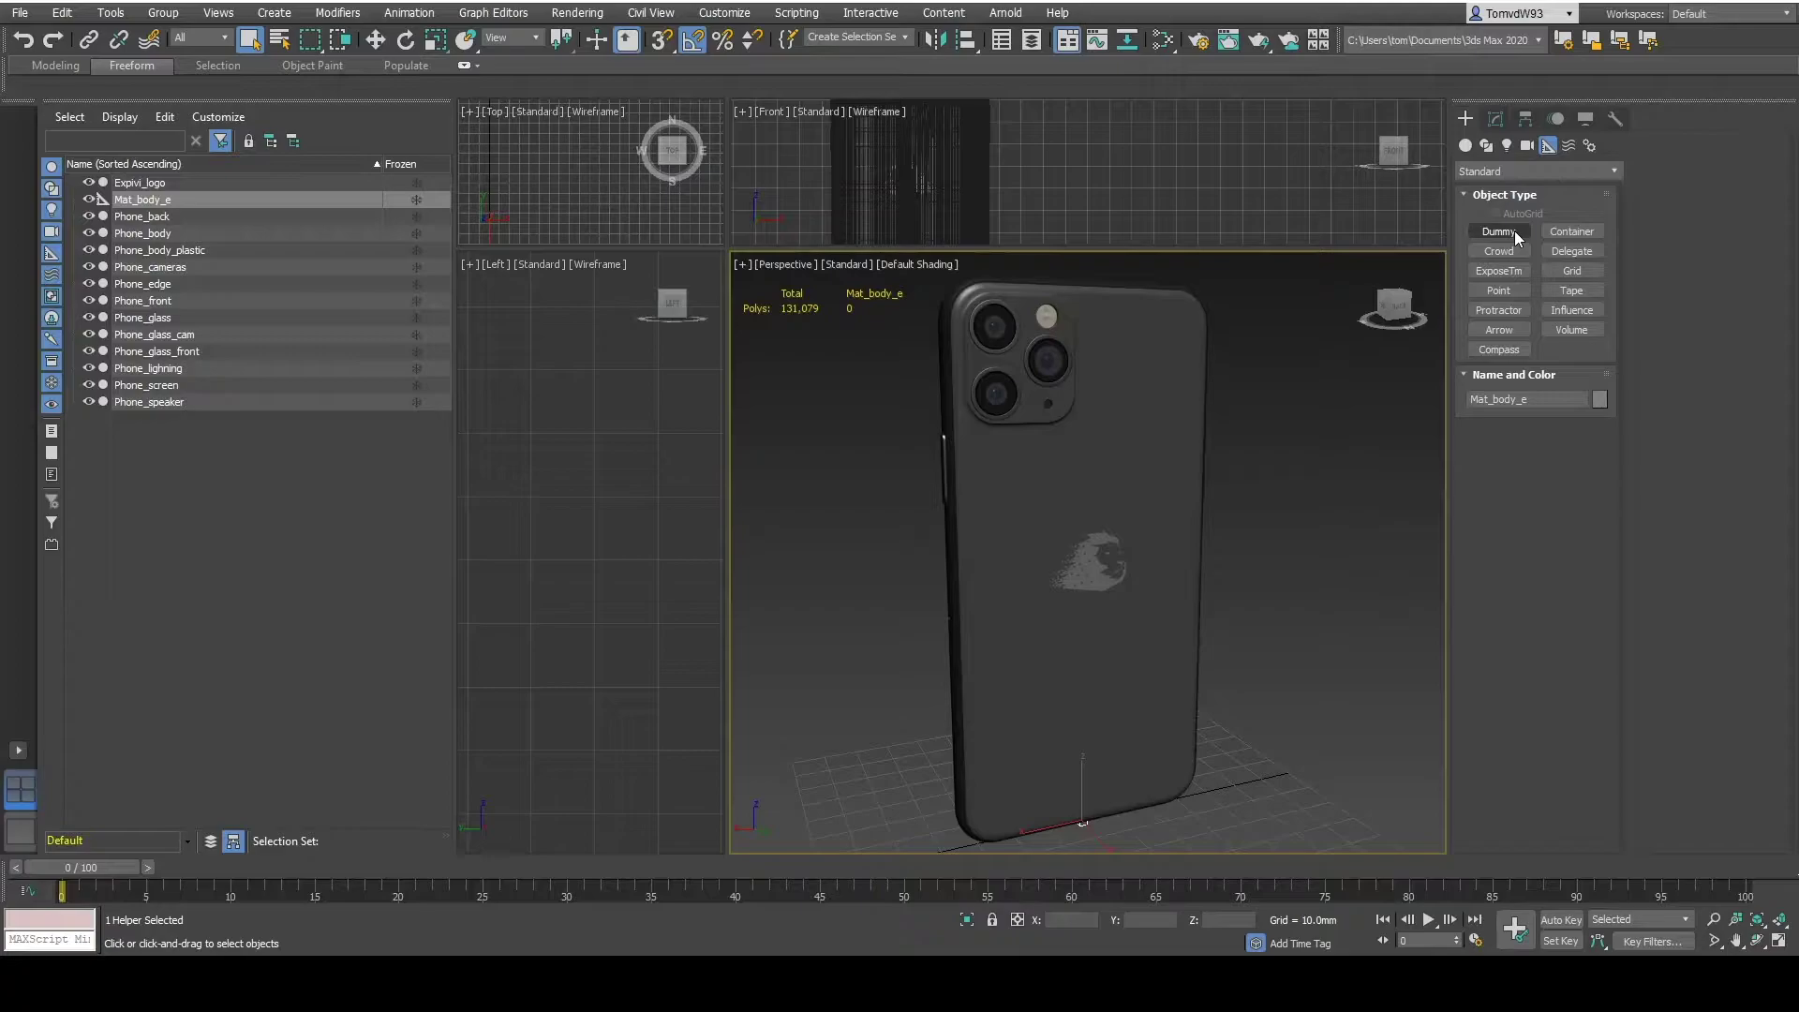
{"action": "middle_click_drag", "start_coordinate": [848, 539], "coordinate": [823, 537], "text": "alt"}
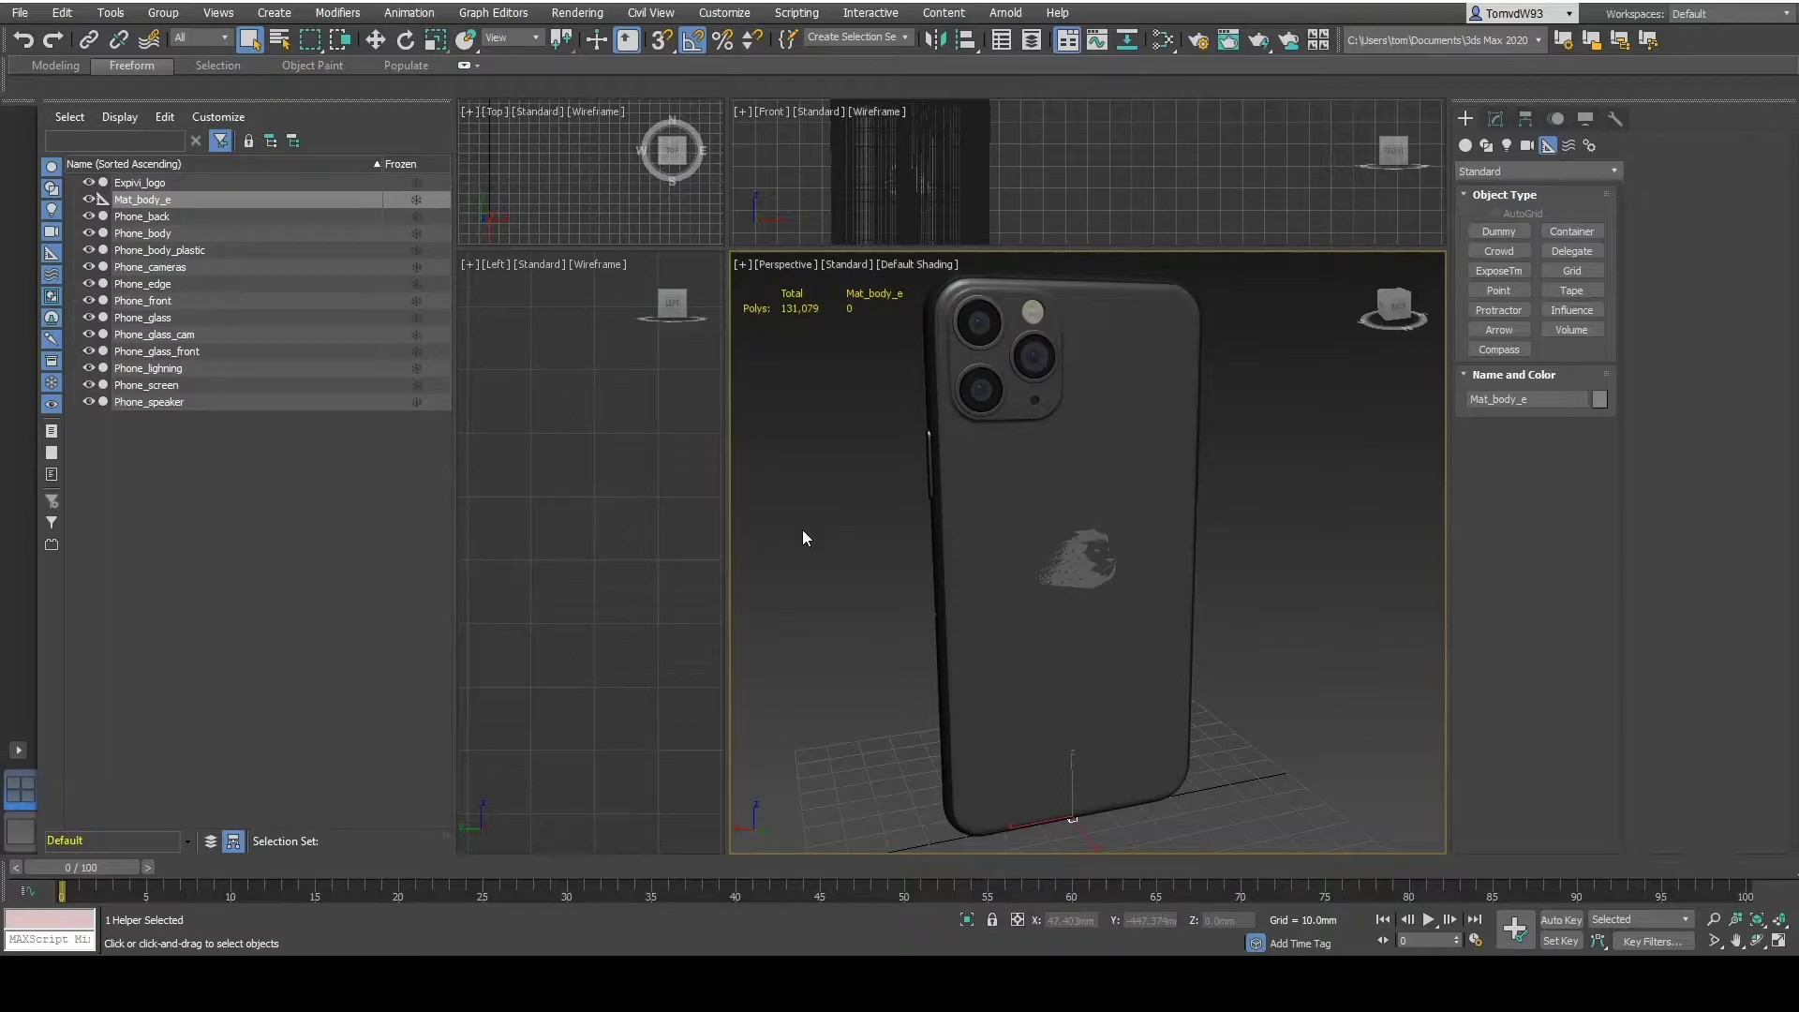
{"action": "left_click", "coordinate": [803, 532]}
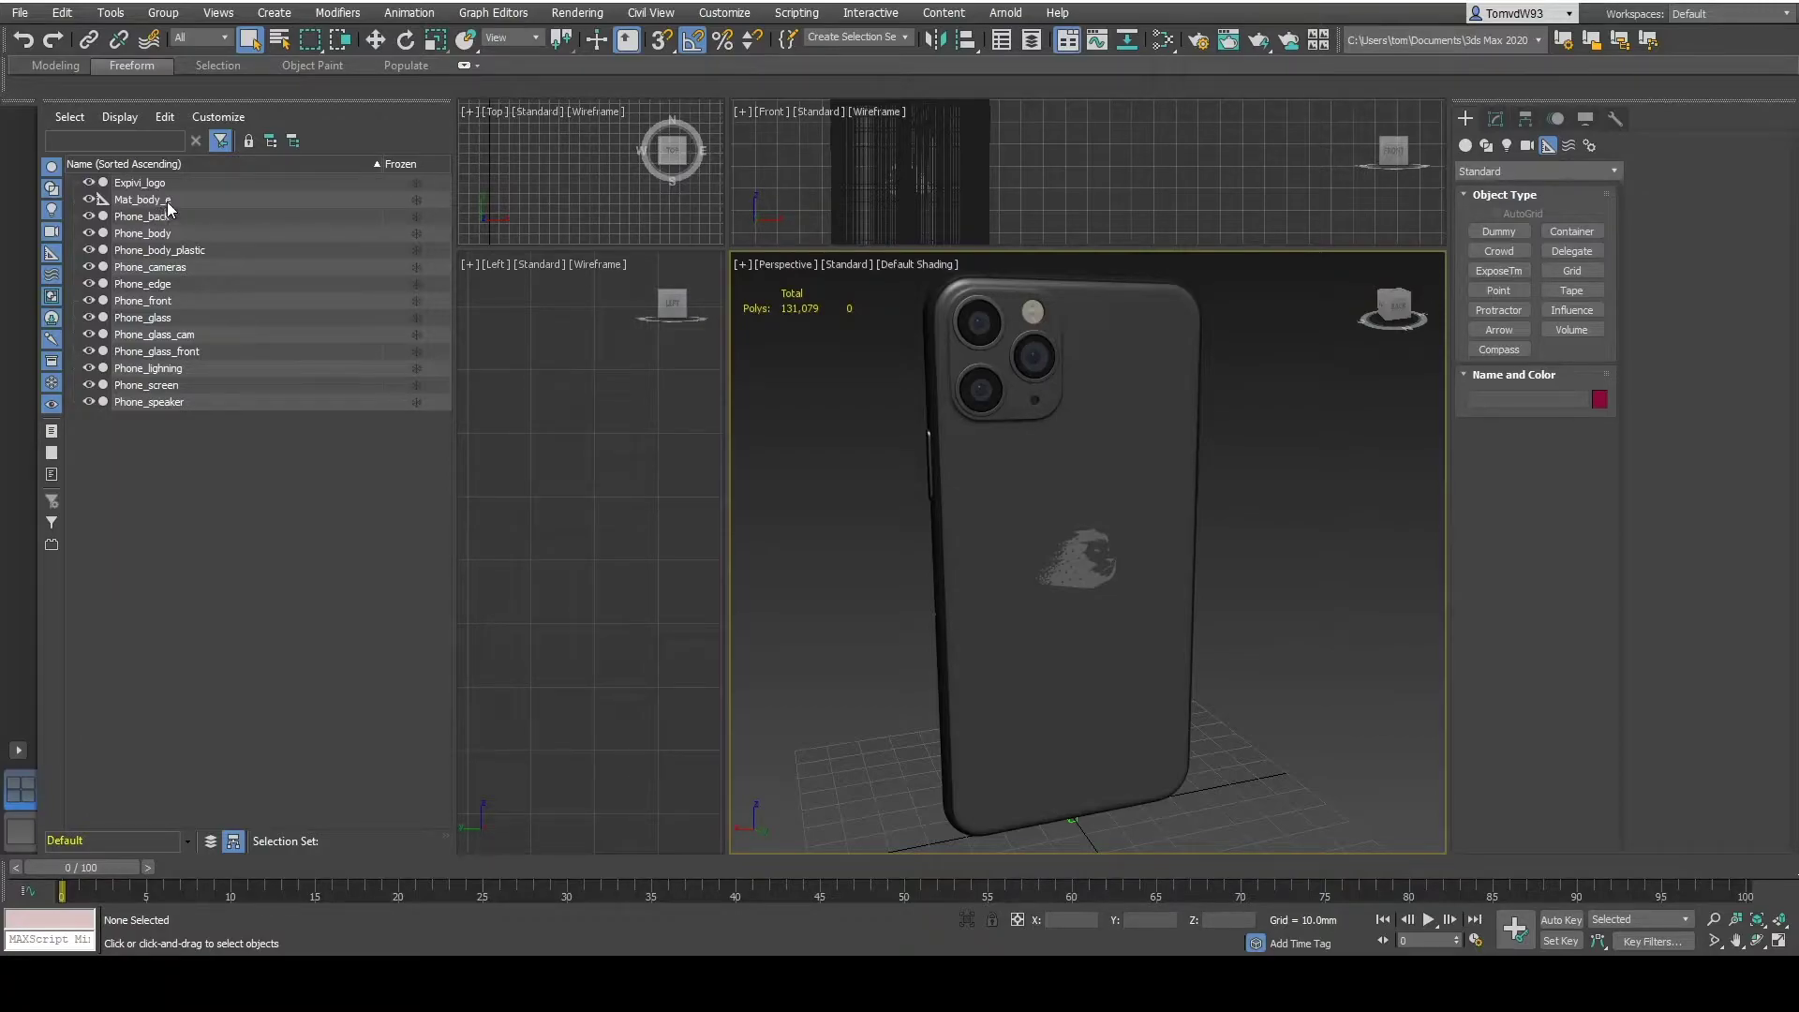
{"action": "left_click", "coordinate": [237, 203]}
{"action": "key", "text": "w"}
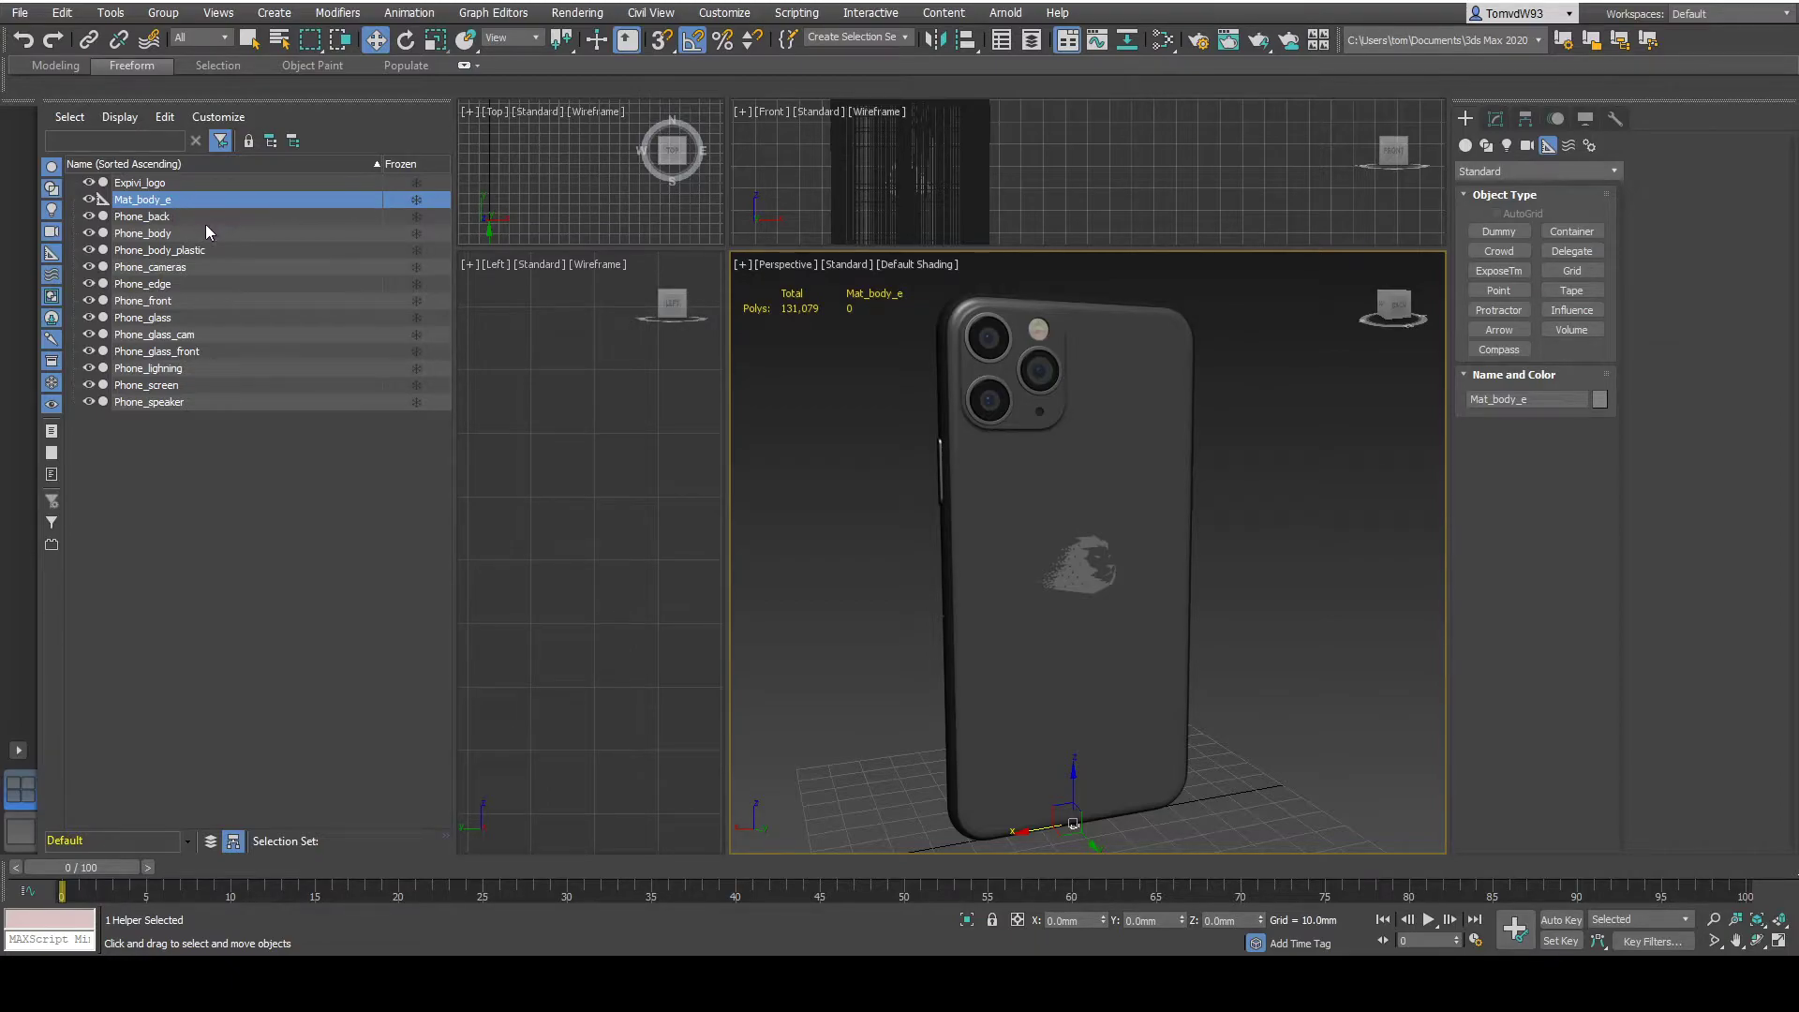
- Link Phone_back, Phone_body and Phone_edge under the Mat_body_e dummy in Scene Explorer
{"action": "left_click", "coordinate": [202, 217]}
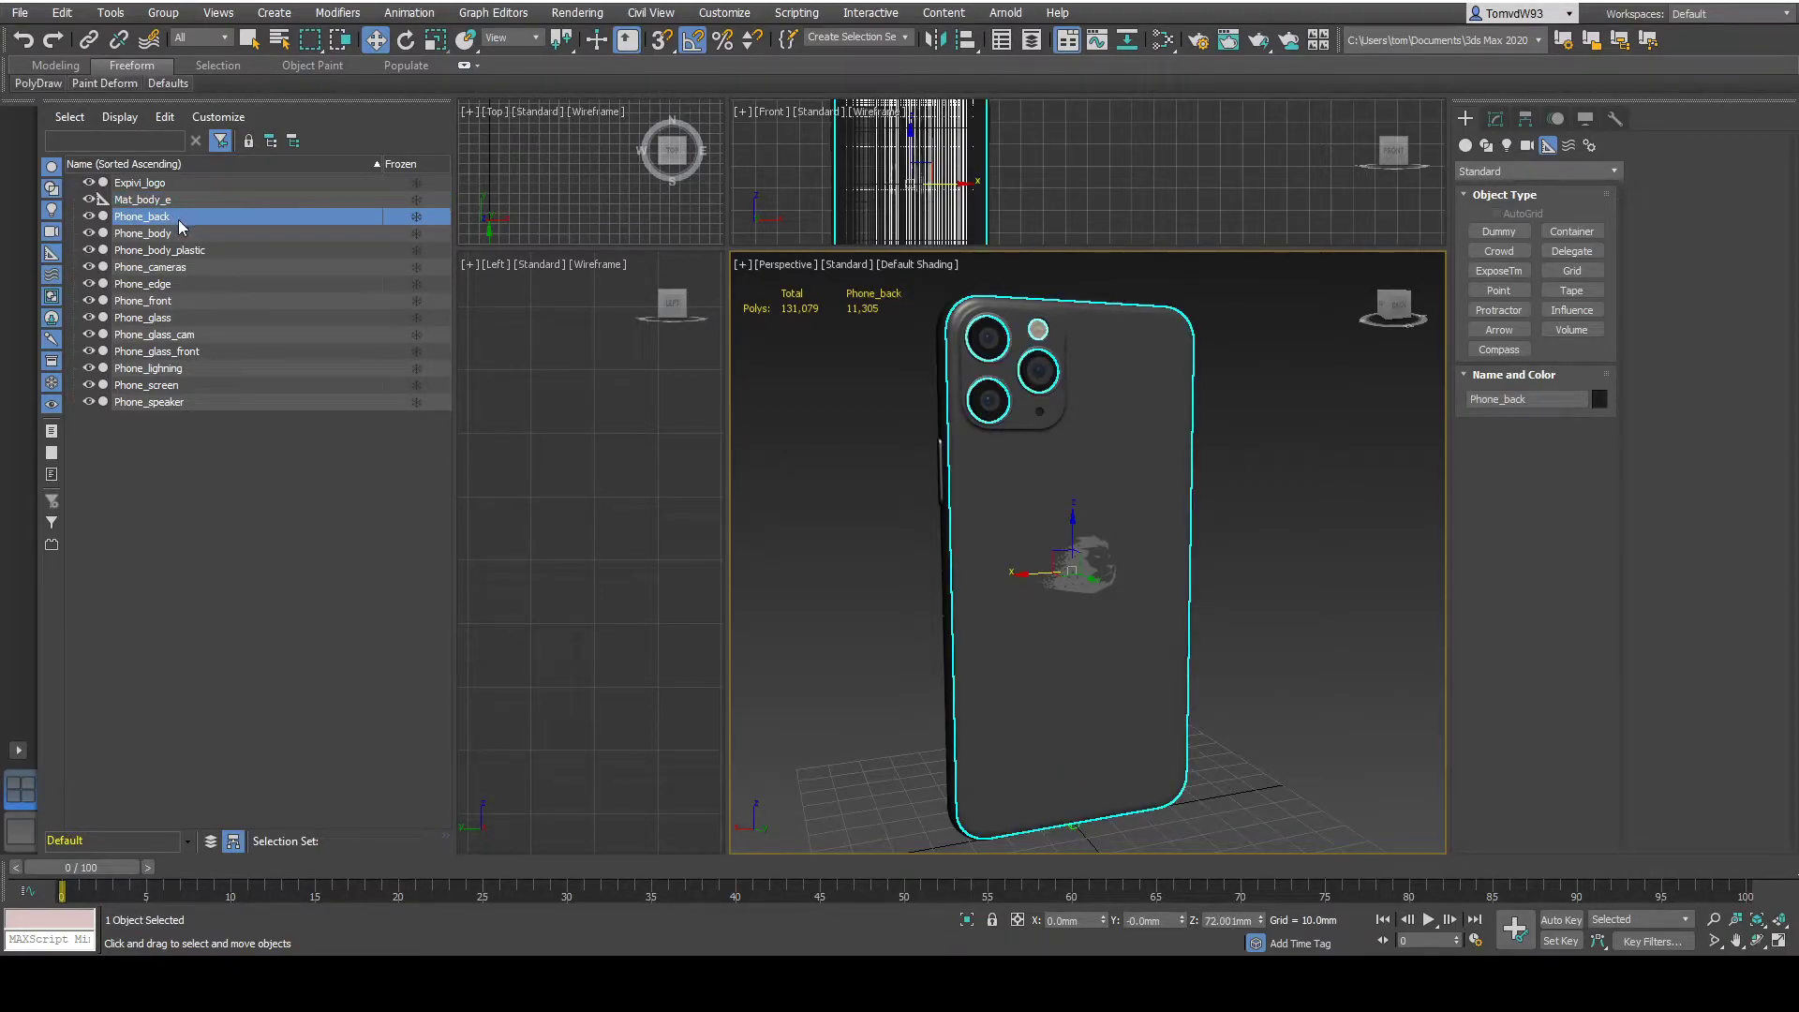
{"action": "left_click_drag", "start_coordinate": [177, 216], "coordinate": [199, 200]}
{"action": "left_click", "coordinate": [193, 234]}
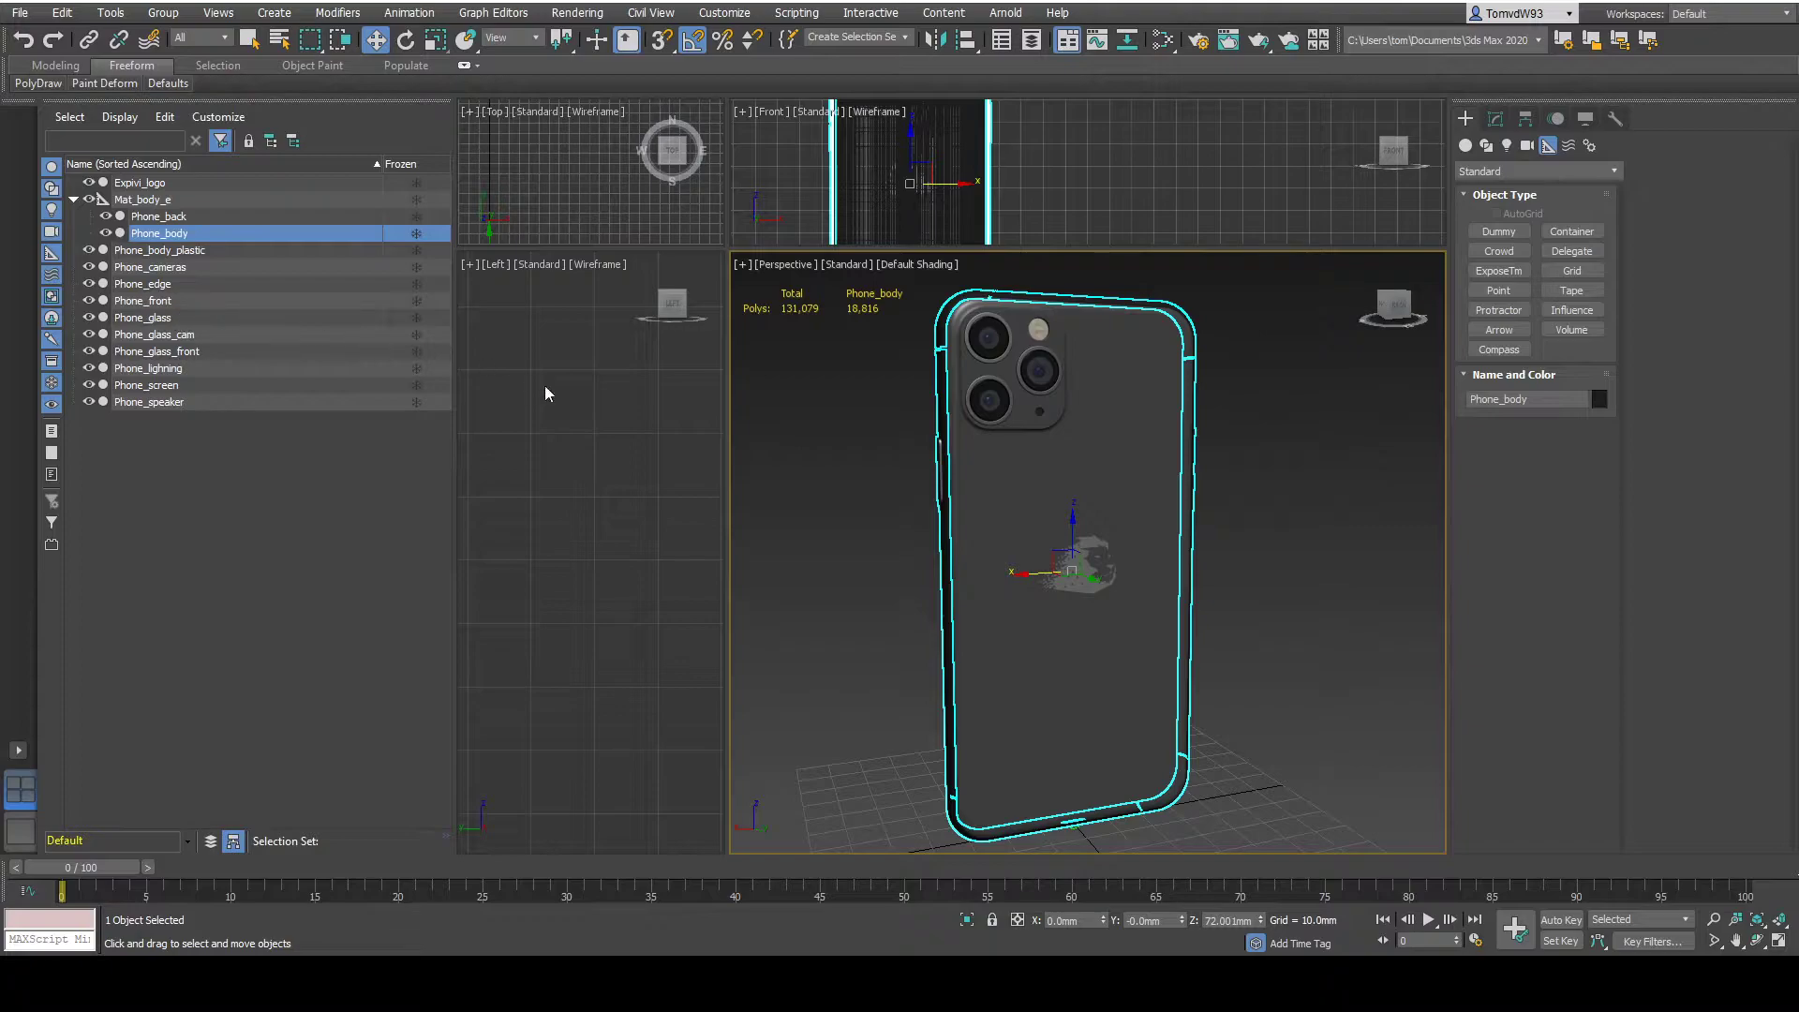
{"action": "middle_click_drag", "start_coordinate": [871, 447], "coordinate": [1192, 372], "text": "alt"}
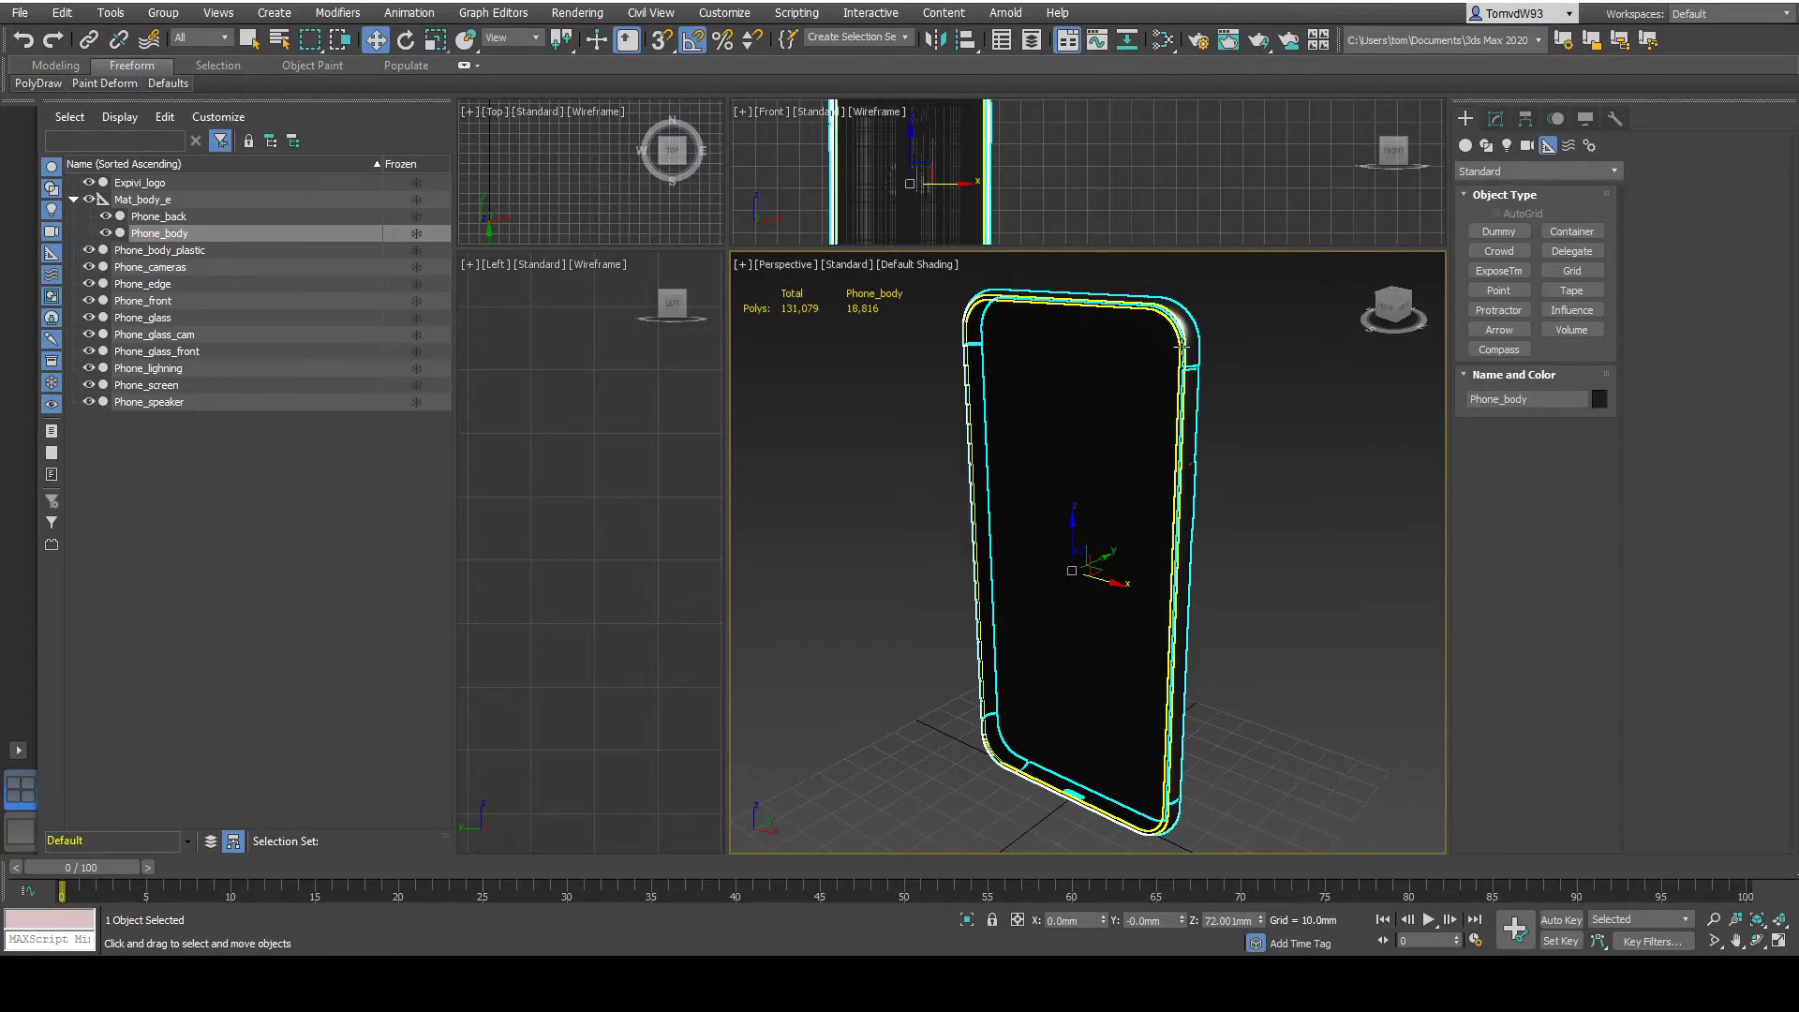
{"action": "left_click", "coordinate": [1184, 347]}
{"action": "left_click_drag", "start_coordinate": [150, 252], "coordinate": [174, 200]}
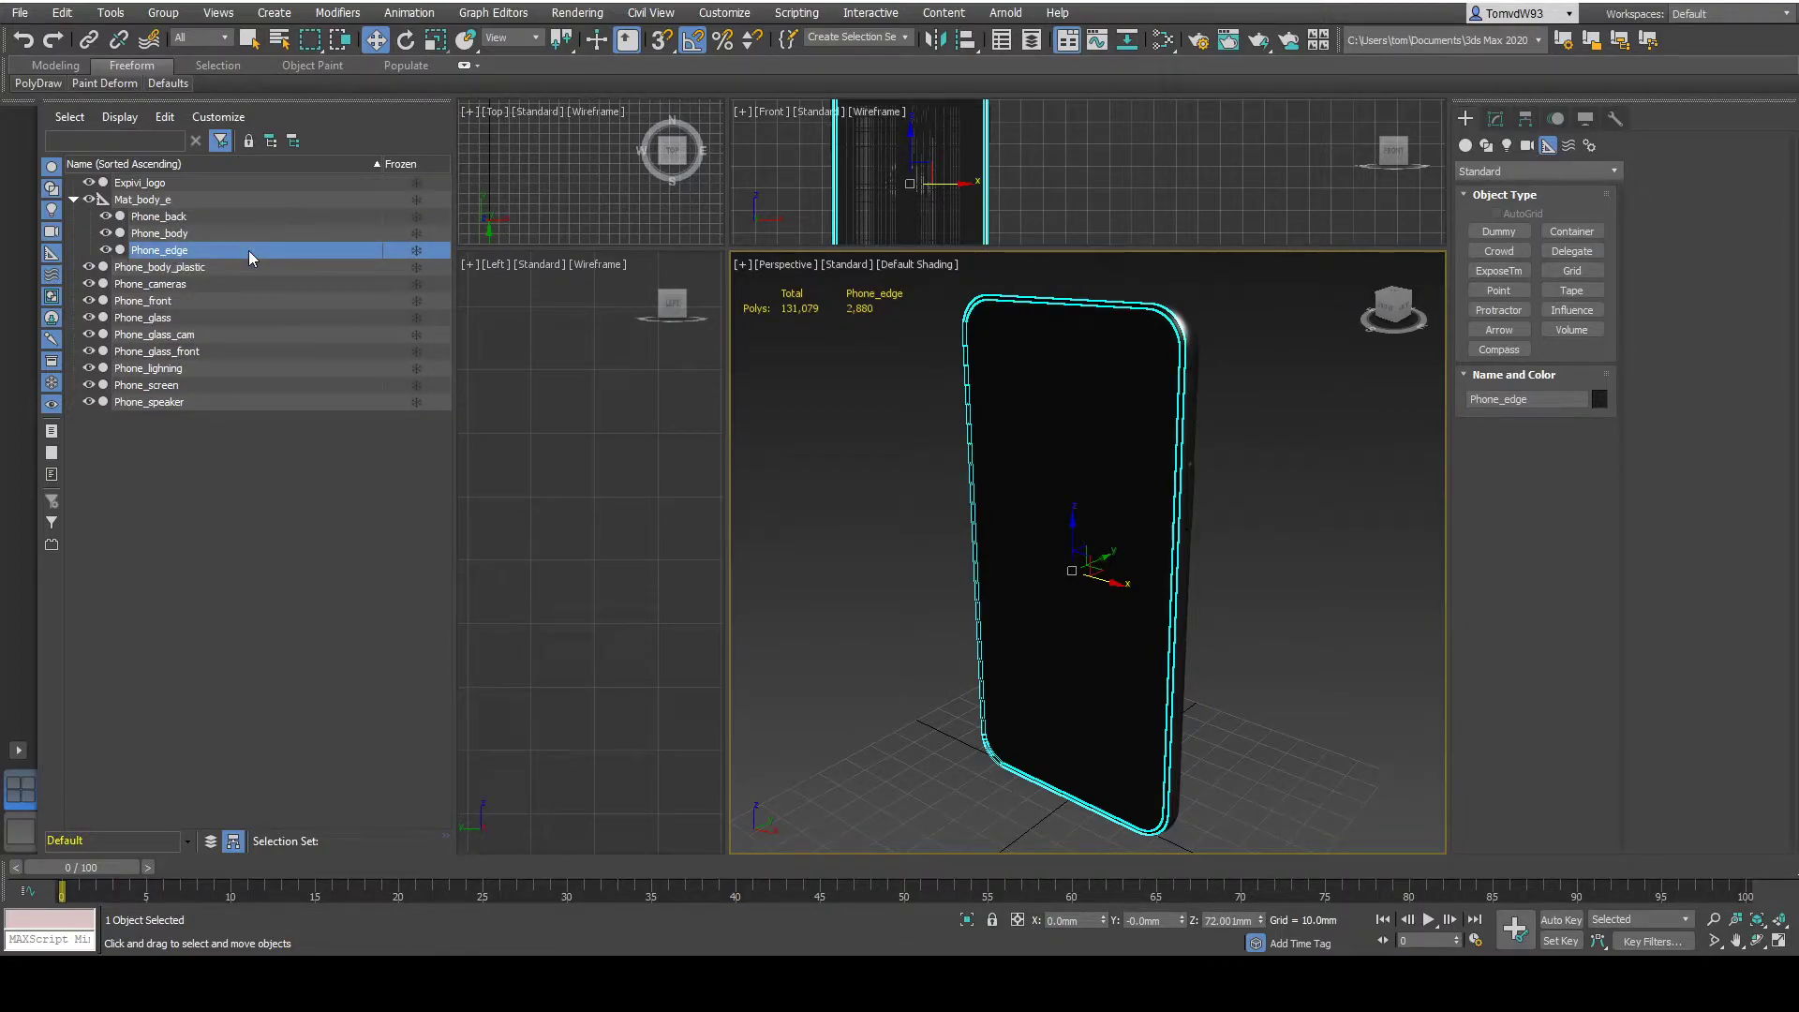
{"action": "left_click", "coordinate": [199, 200]}
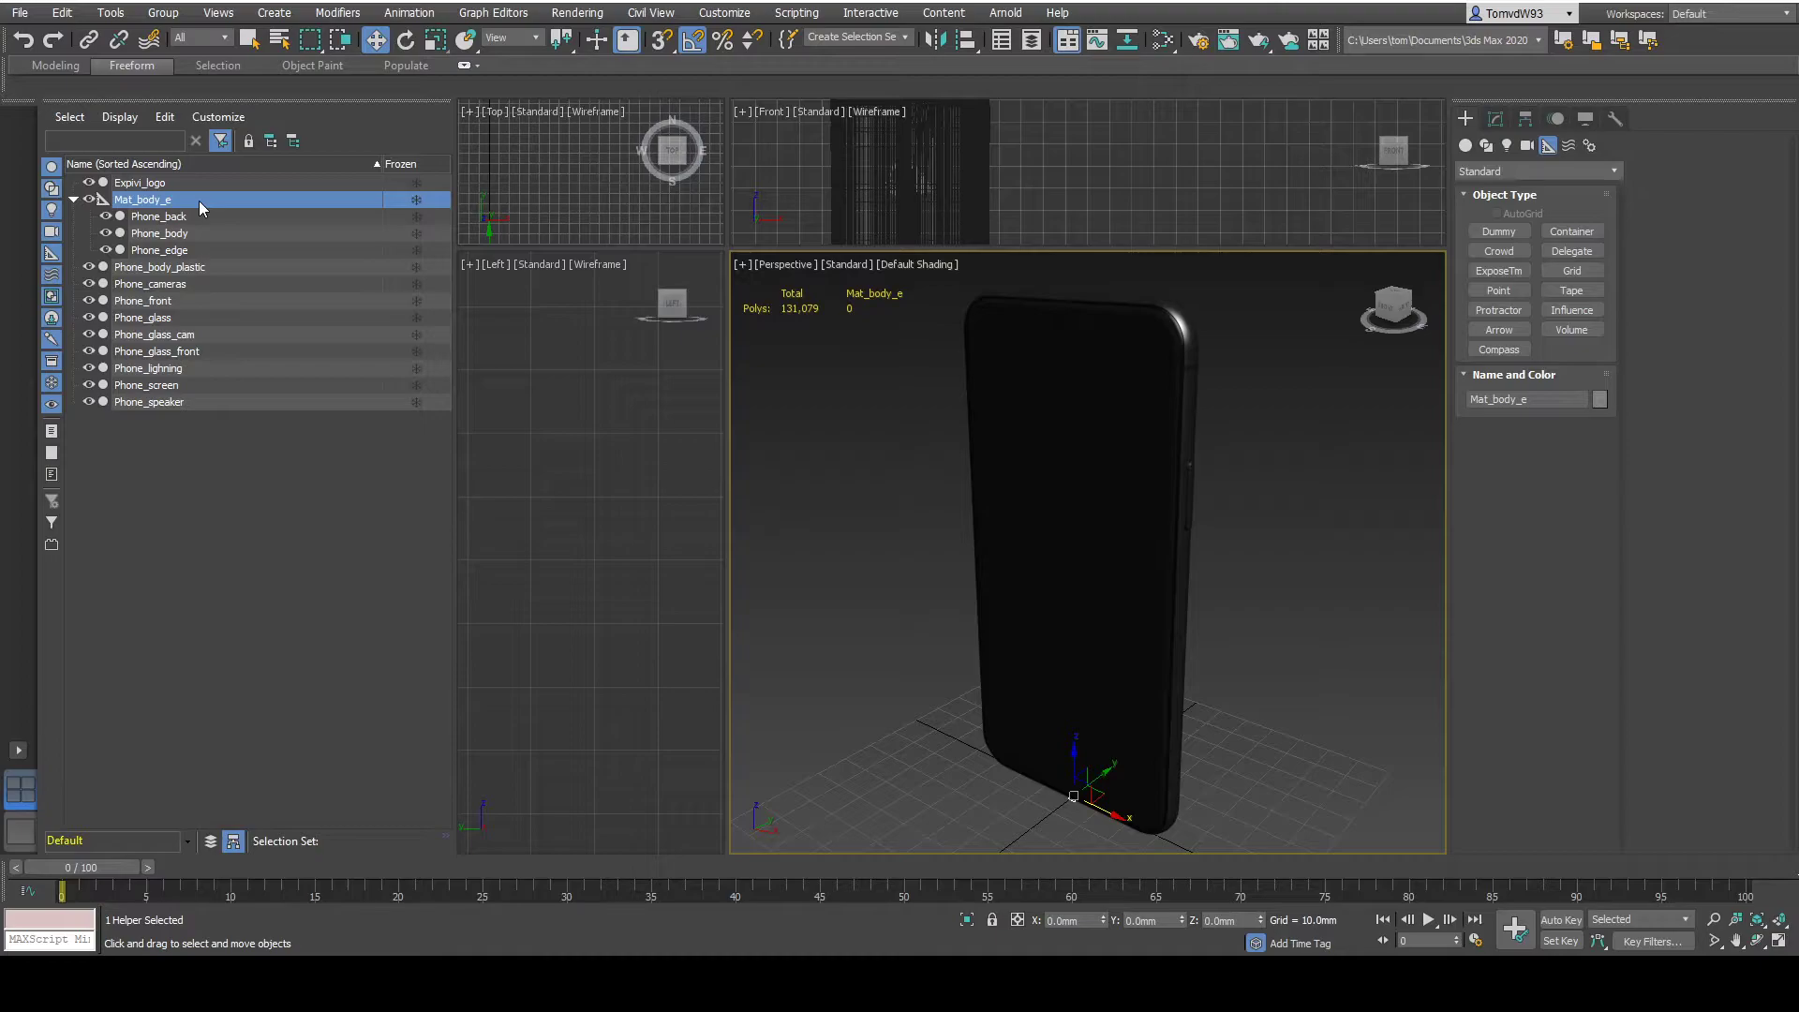
- Clone Mat_body_e as an independent Copy named Mat_Plastic_e
{"action": "key", "text": "ctrl+v"}
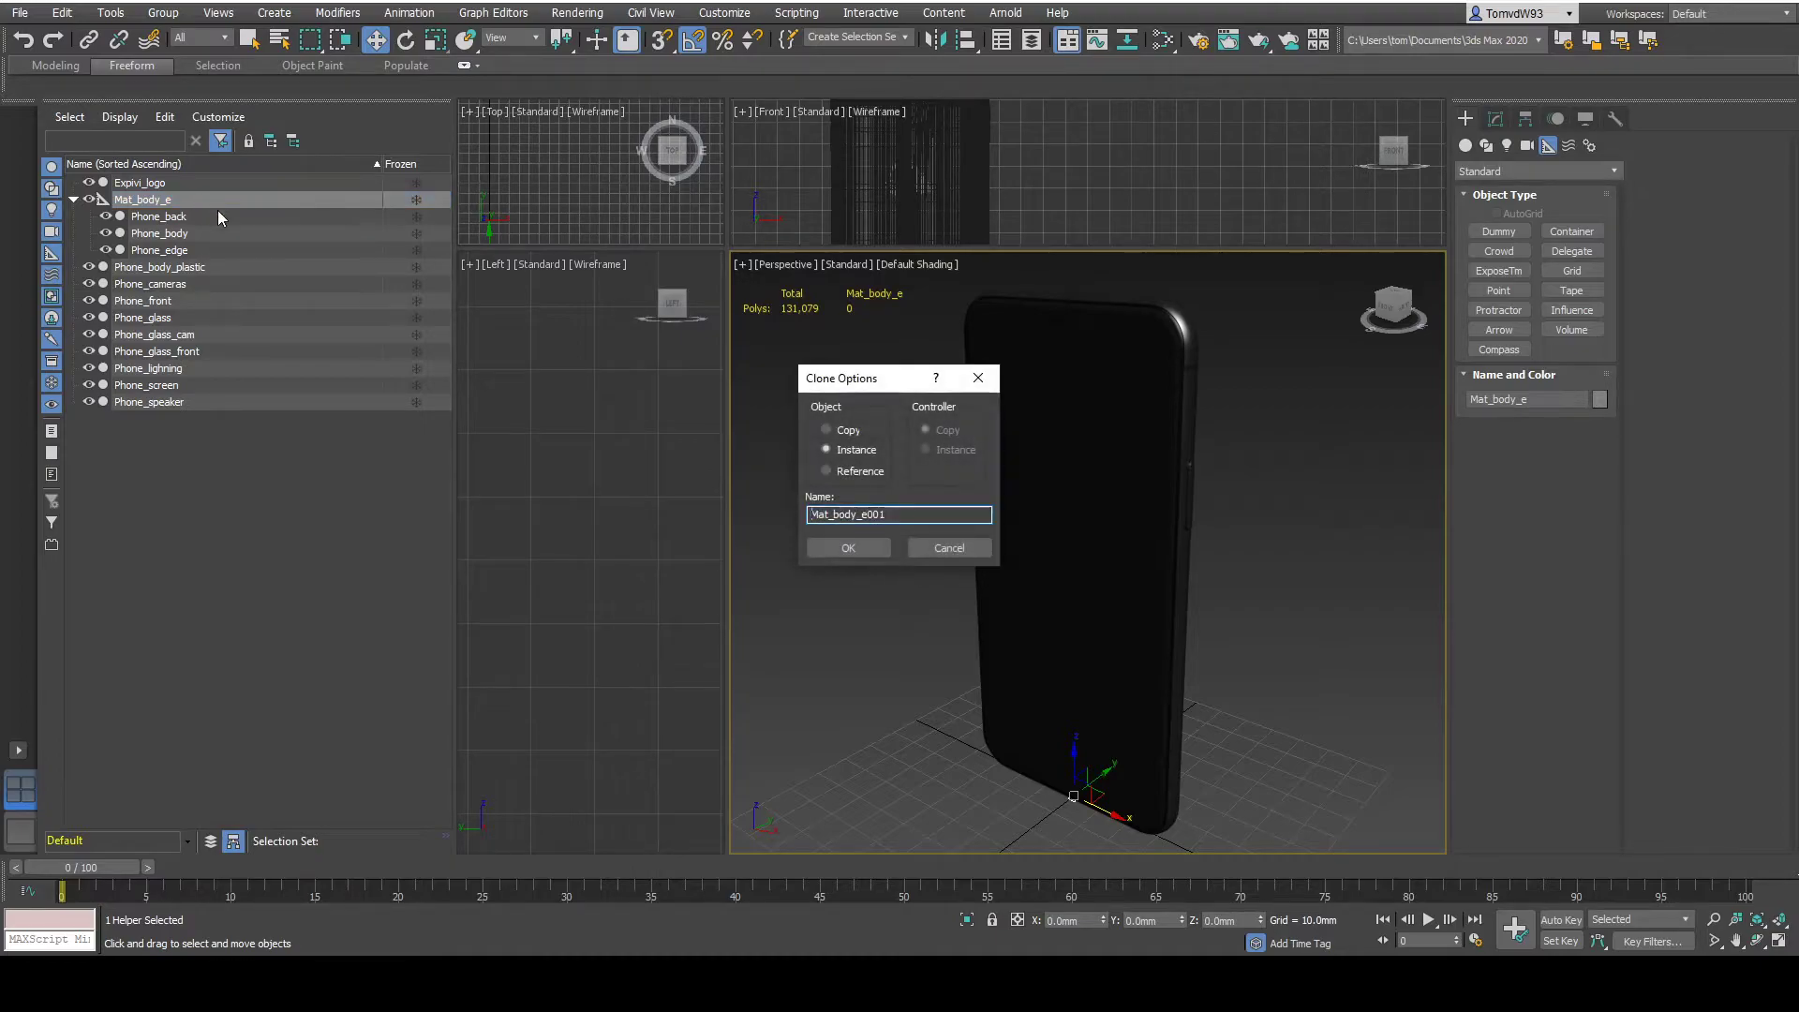
{"action": "left_click", "coordinate": [834, 431]}
{"action": "left_click", "coordinate": [909, 516]}
{"action": "key", "text": "BackSpace"}
{"action": "key", "text": "BackSpace"}
{"action": "key", "text": "BackSpace"}
{"action": "key", "text": "Left"}
{"action": "key", "text": "Left"}
{"action": "key", "text": "BackSpace"}
{"action": "key", "text": "BackSpace"}
{"action": "key", "text": "BackSpace"}
{"action": "key", "text": "BackSpace"}
{"action": "type", "text": "Plastic"}
{"action": "left_click", "coordinate": [862, 547]}
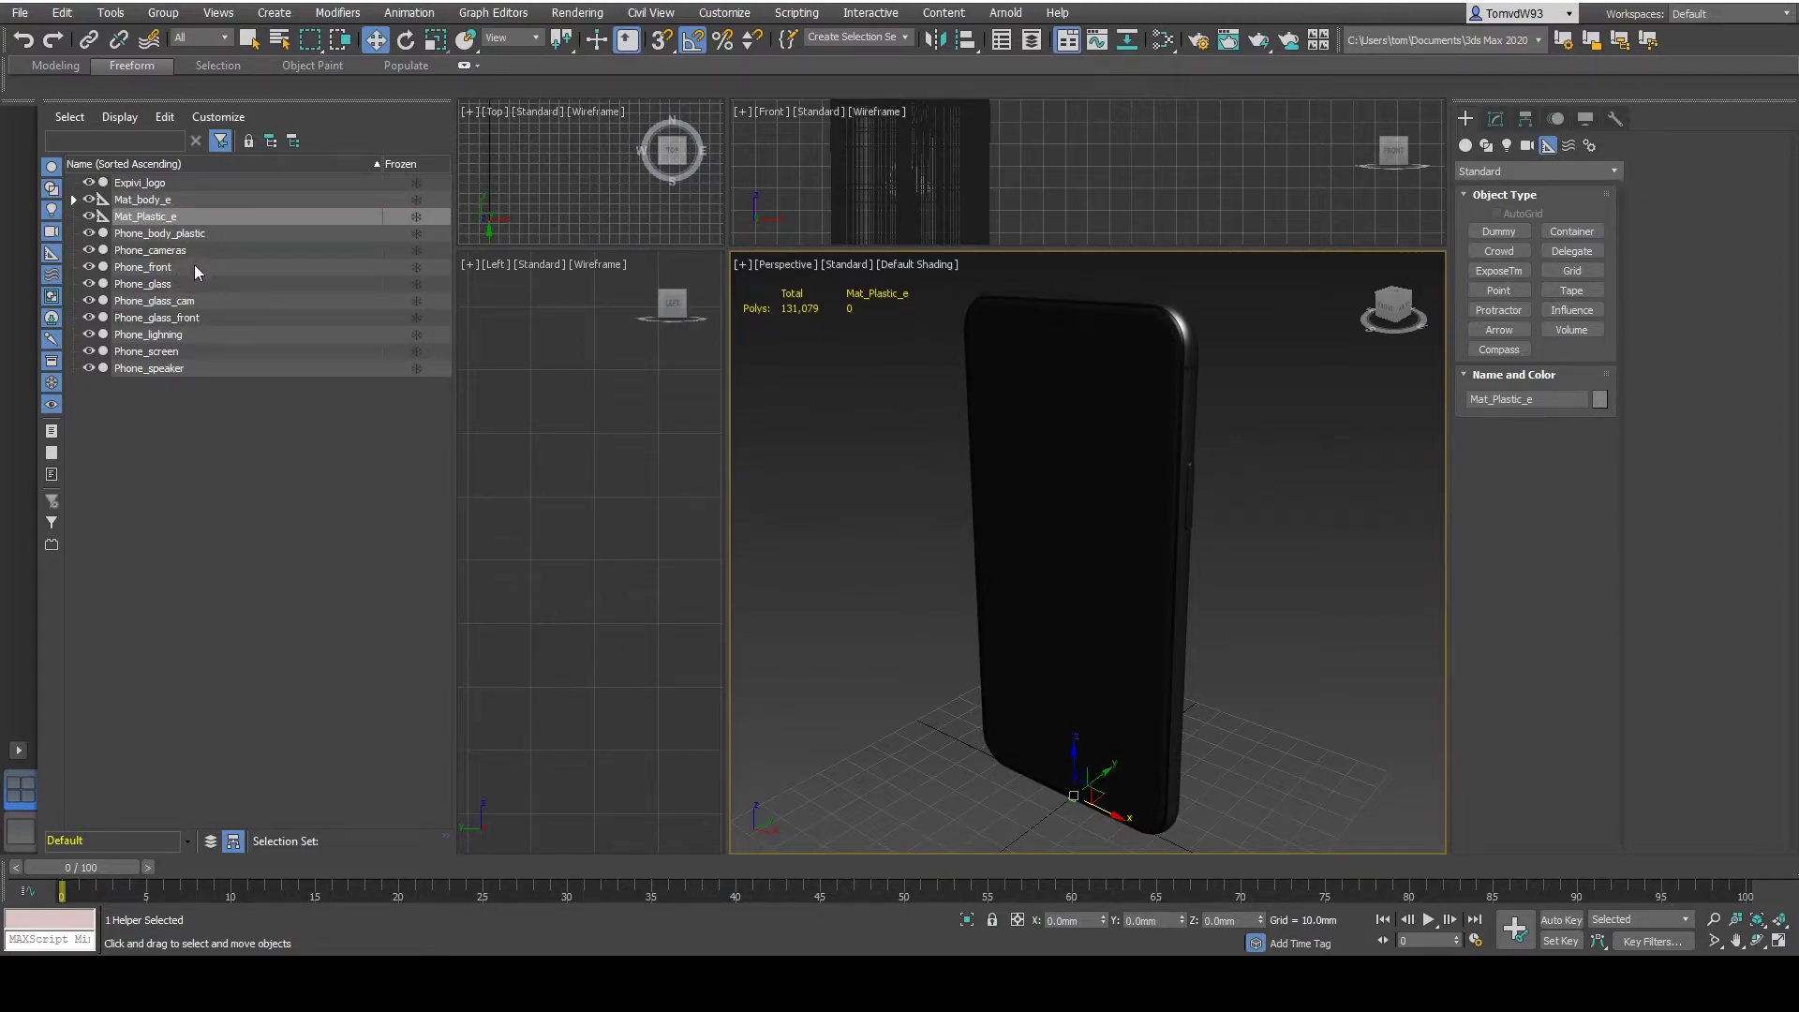
- Link Phone_body_plastic under the Mat_Plastic_e dummy
{"action": "left_click", "coordinate": [1199, 369]}
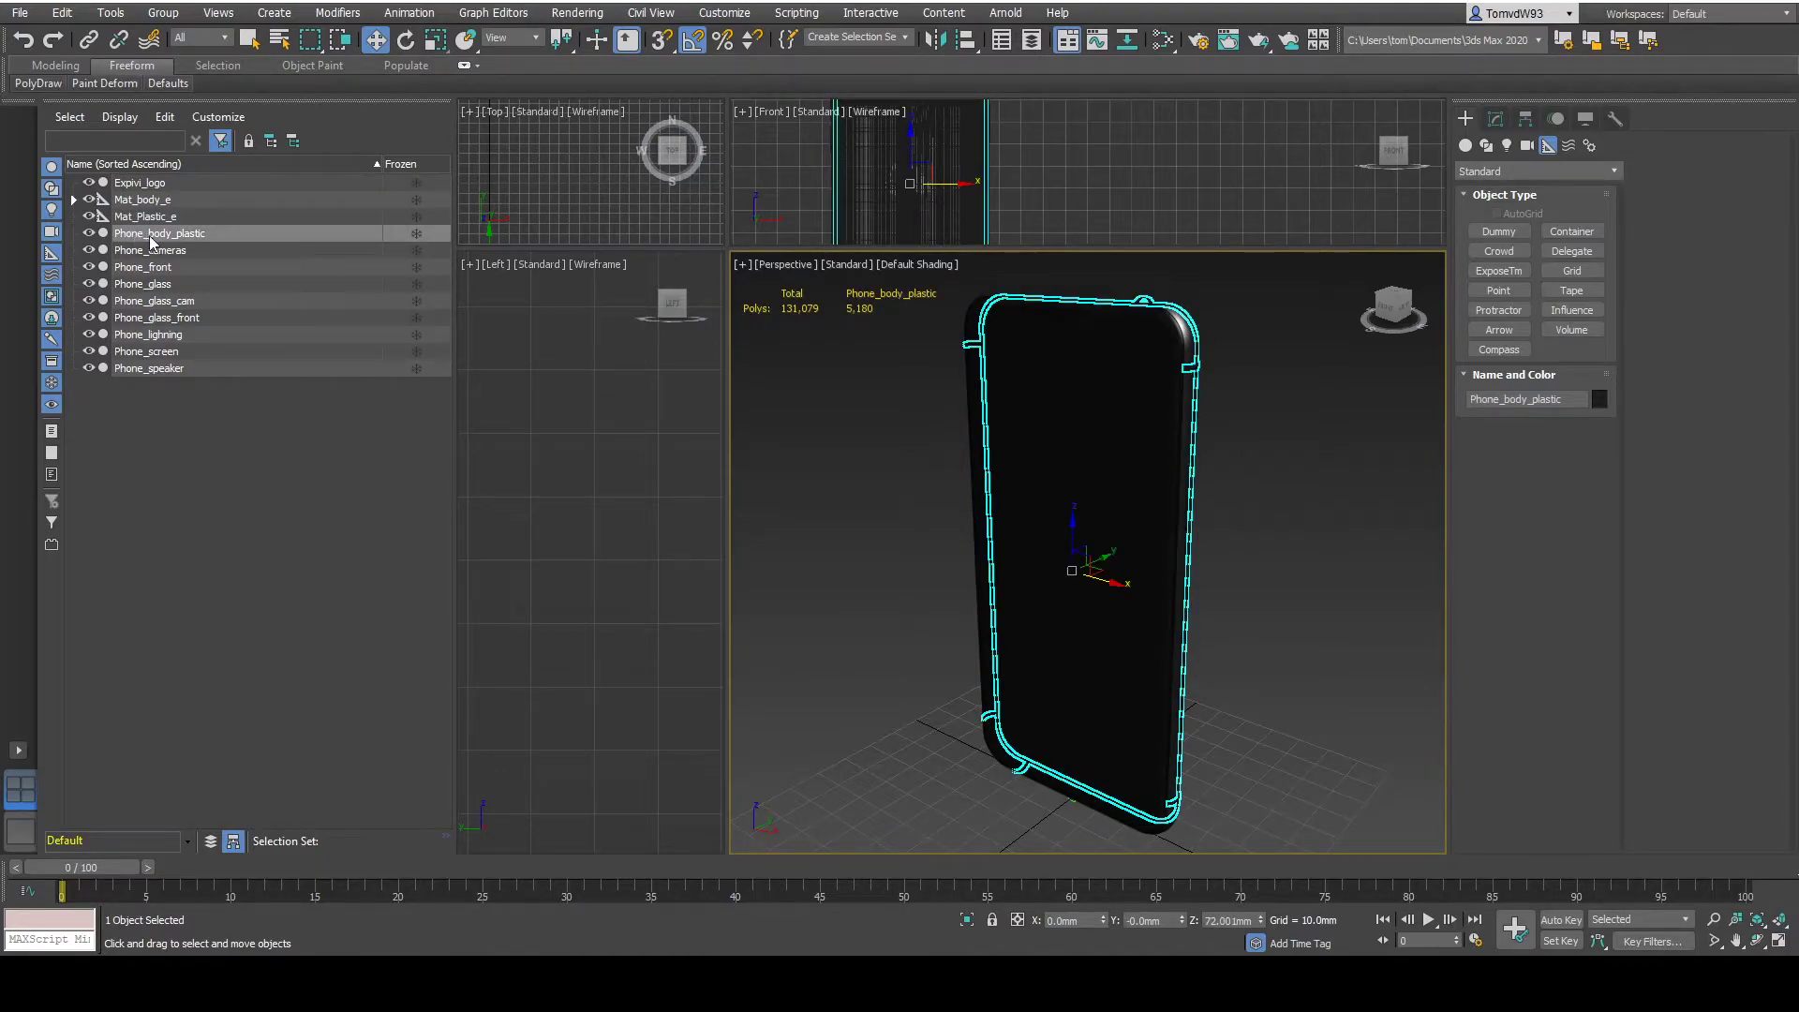
{"action": "left_click_drag", "start_coordinate": [150, 242], "coordinate": [154, 217]}
{"action": "left_click", "coordinate": [128, 218]}
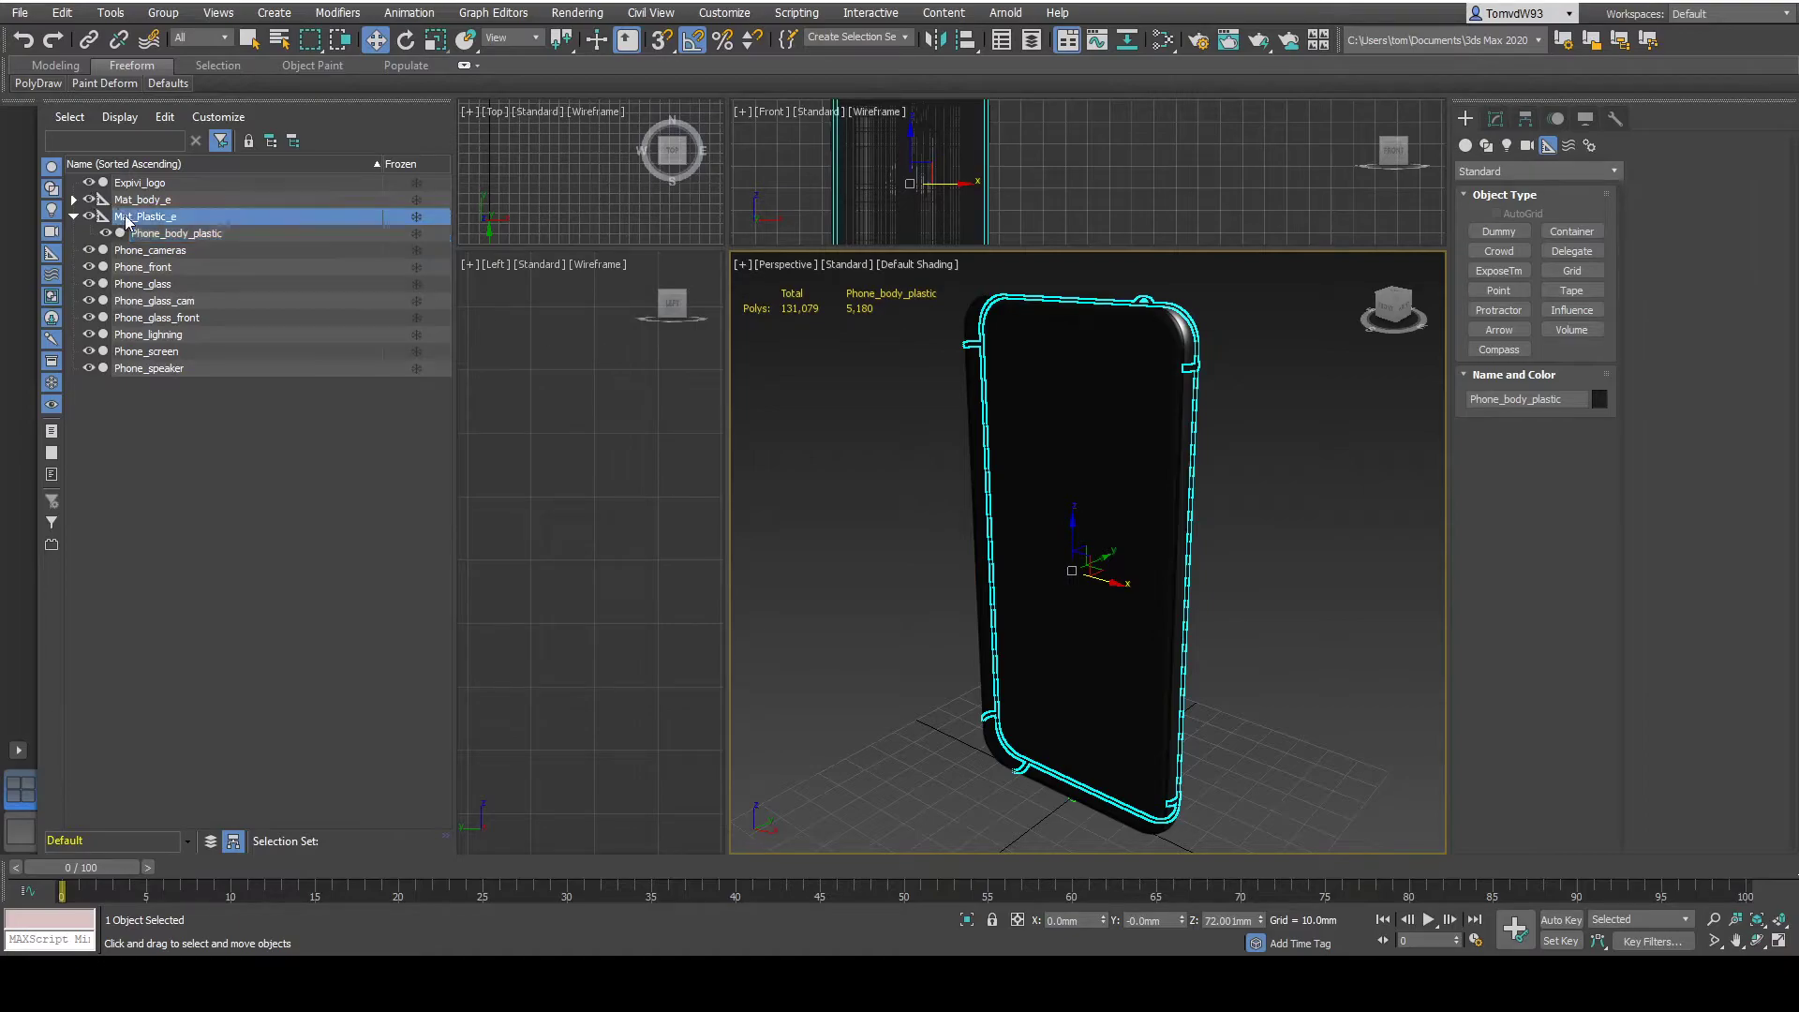
- Clone Mat_Plastic_e as a copy named Mat_Wallpaper_e
{"action": "key", "text": "ctrl+v"}
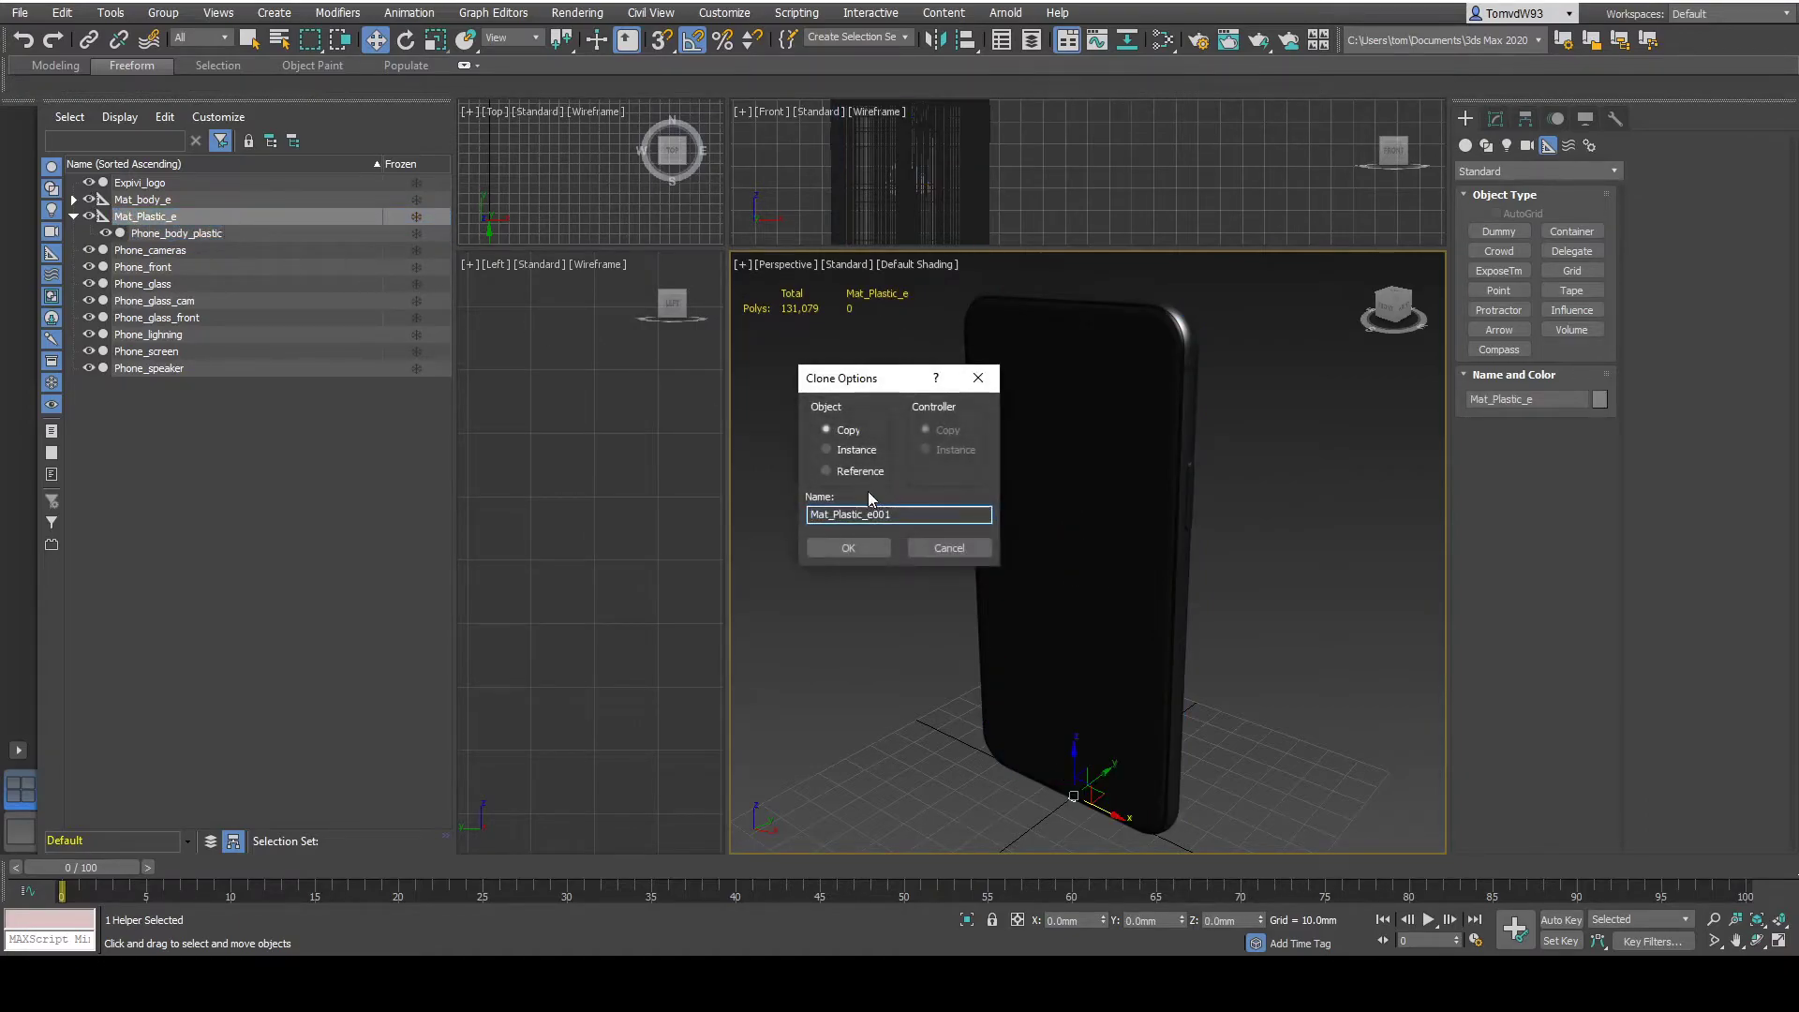
{"action": "left_click_drag", "start_coordinate": [914, 514], "coordinate": [874, 514]}
{"action": "key", "text": "BackSpace"}
{"action": "key", "text": "Left"}
{"action": "key", "text": "Left"}
{"action": "key", "text": "BackSpace"}
{"action": "key", "text": "BackSpace"}
{"action": "key", "text": "BackSpace"}
{"action": "key", "text": "BackSpace"}
{"action": "key", "text": "BackSpace"}
{"action": "key", "text": "BackSpace"}
{"action": "key", "text": "BackSpace"}
{"action": "type", "text": "Wallpaper"}
{"action": "left_click", "coordinate": [847, 548]}
- Link Phone_screen under Mat_Wallpaper_e, then select the Expivi_logo mesh on the phone's back
{"action": "left_click", "coordinate": [175, 352]}
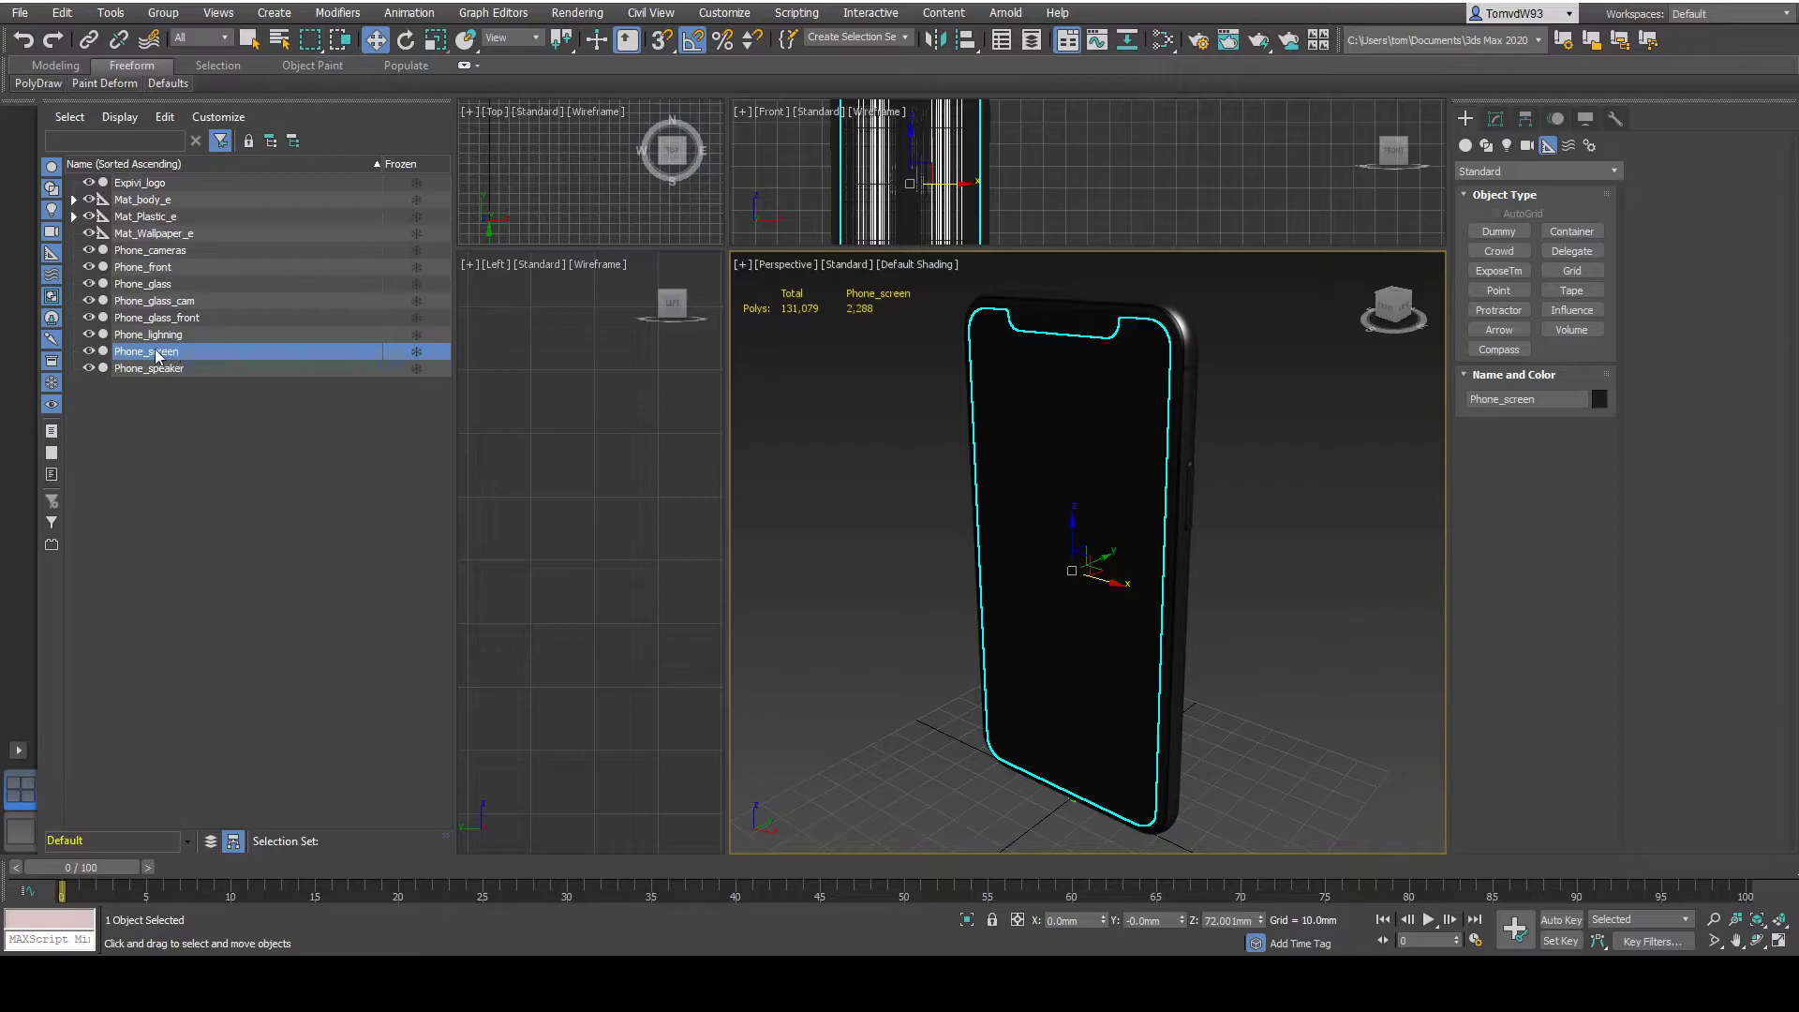
{"action": "left_click_drag", "start_coordinate": [163, 356], "coordinate": [184, 237]}
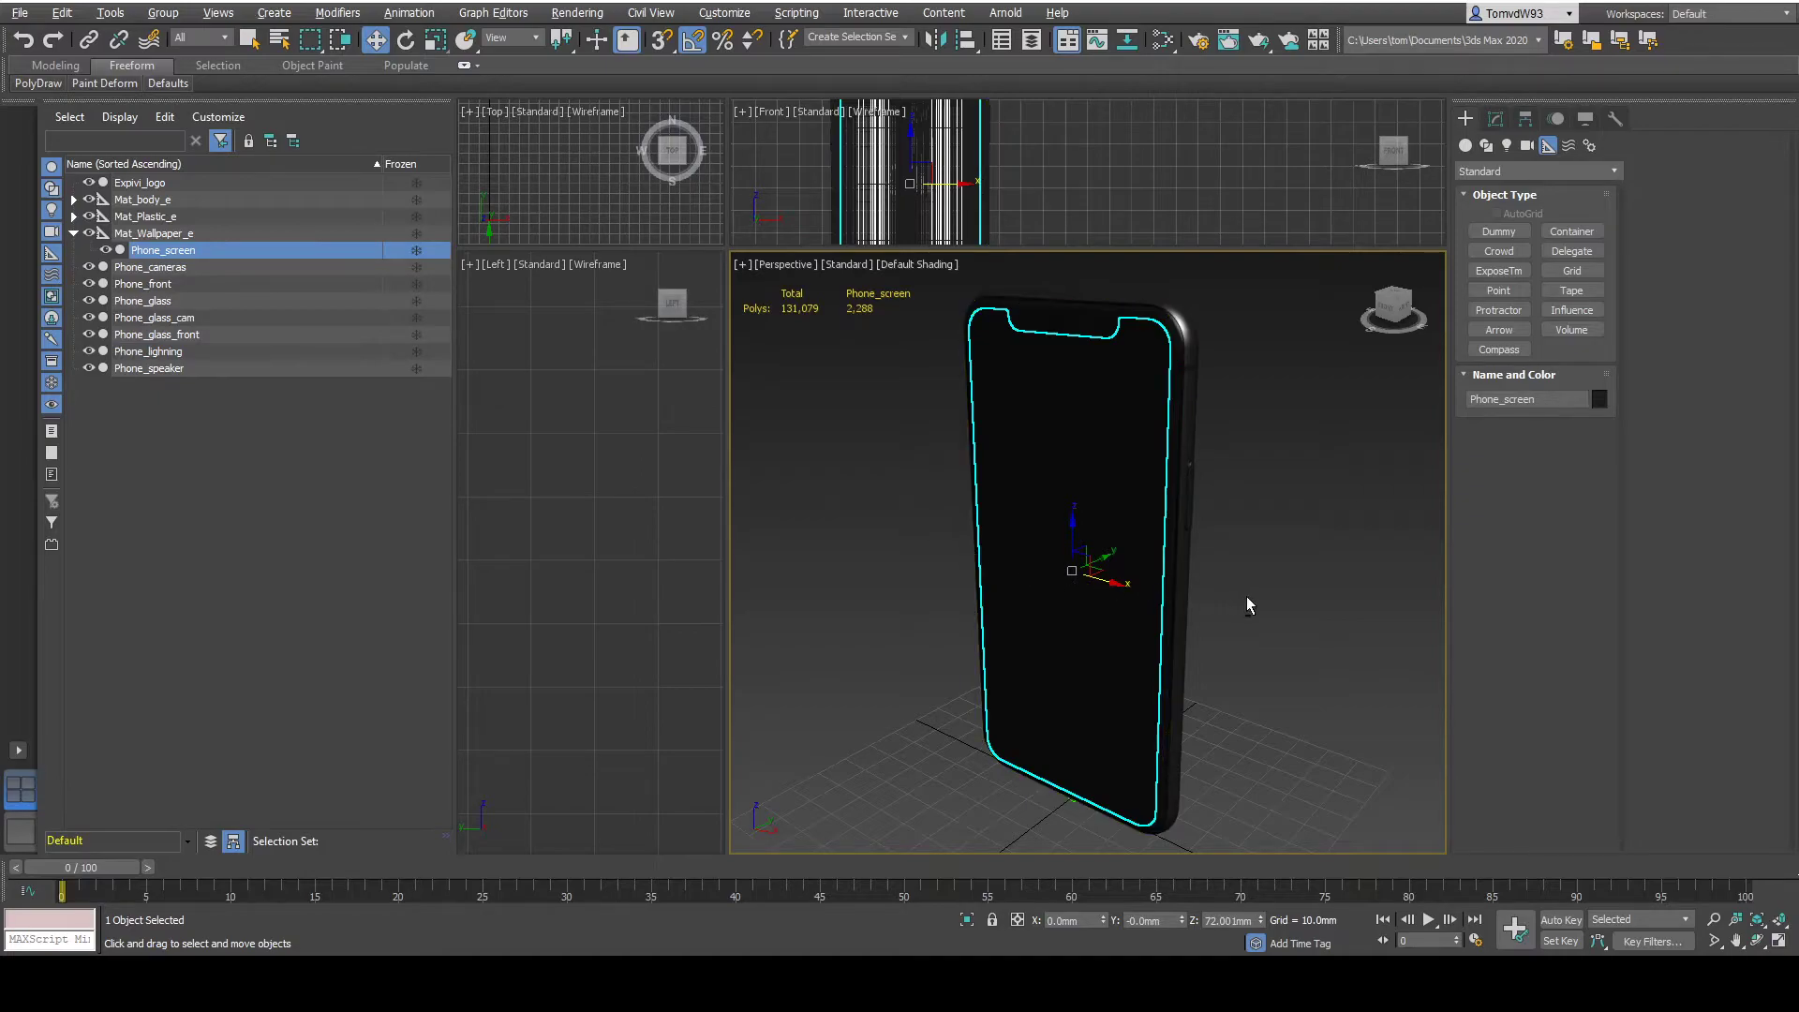
{"action": "middle_click_drag", "start_coordinate": [1246, 594], "coordinate": [1022, 583], "text": "alt"}
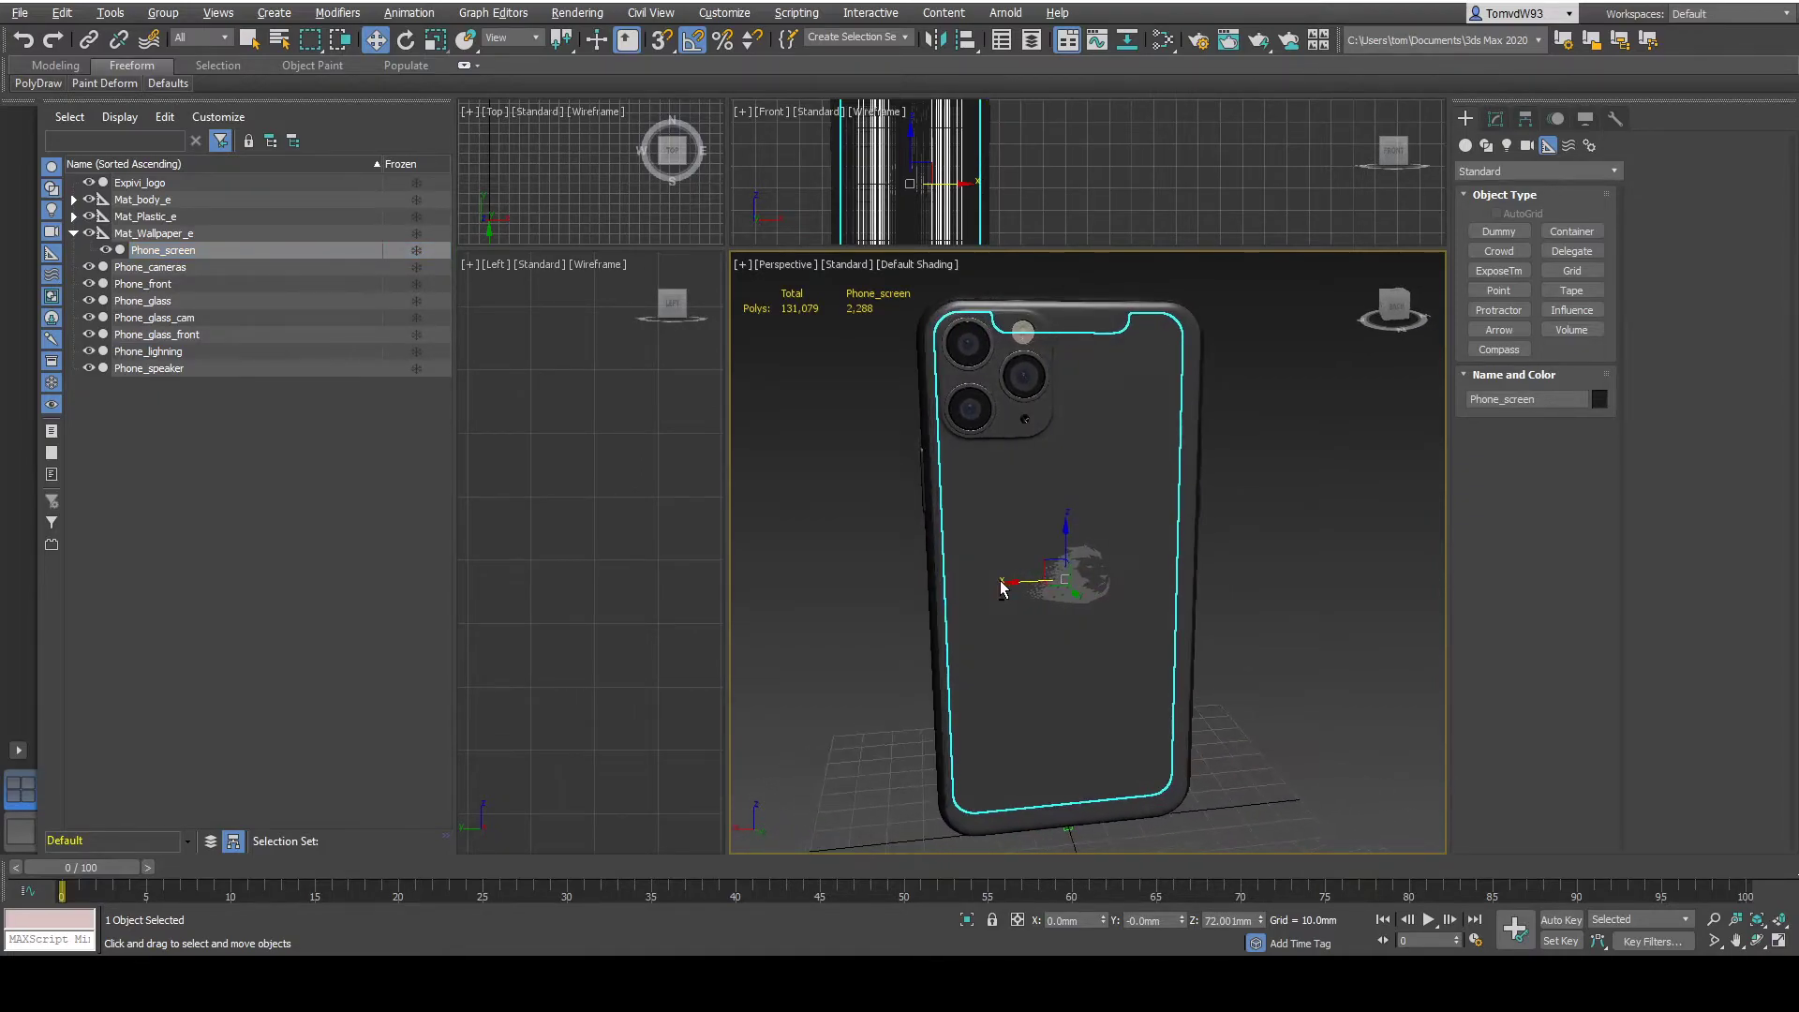
{"action": "left_click", "coordinate": [1082, 579]}
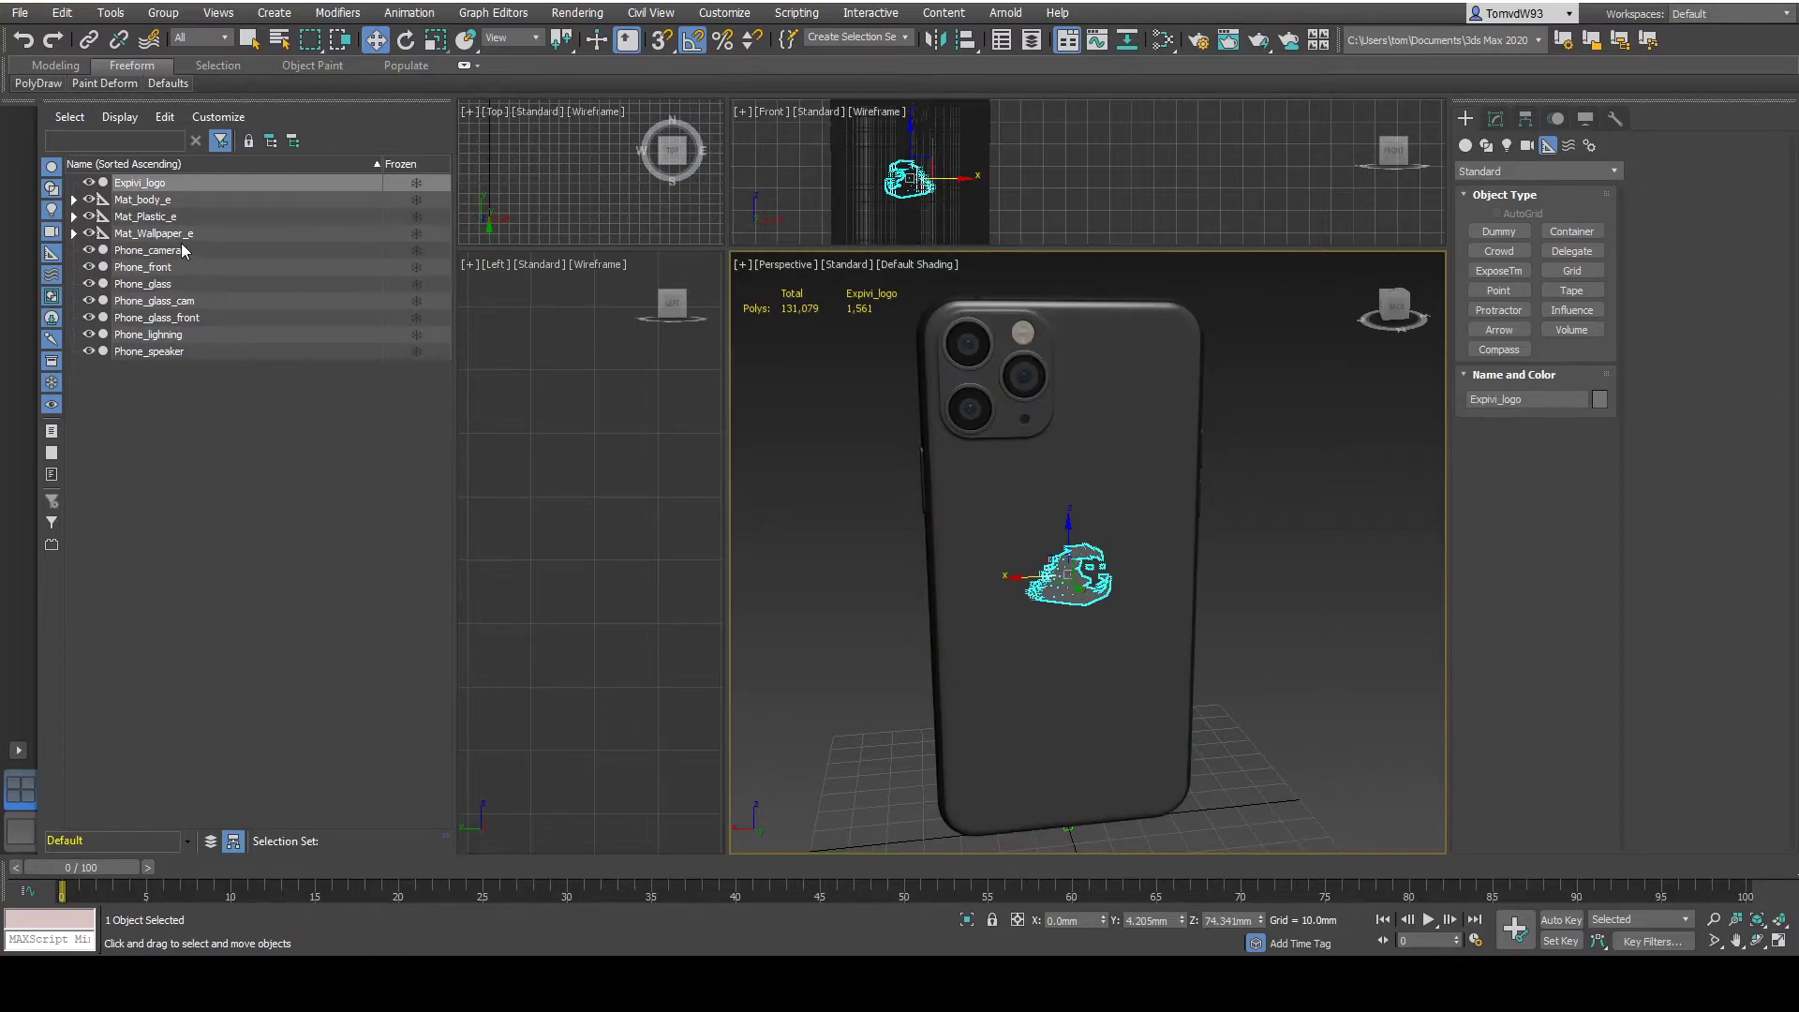
- Create a Dummy helper in the perspective view and zero its X and Y positions
{"action": "left_click", "coordinate": [1497, 127]}
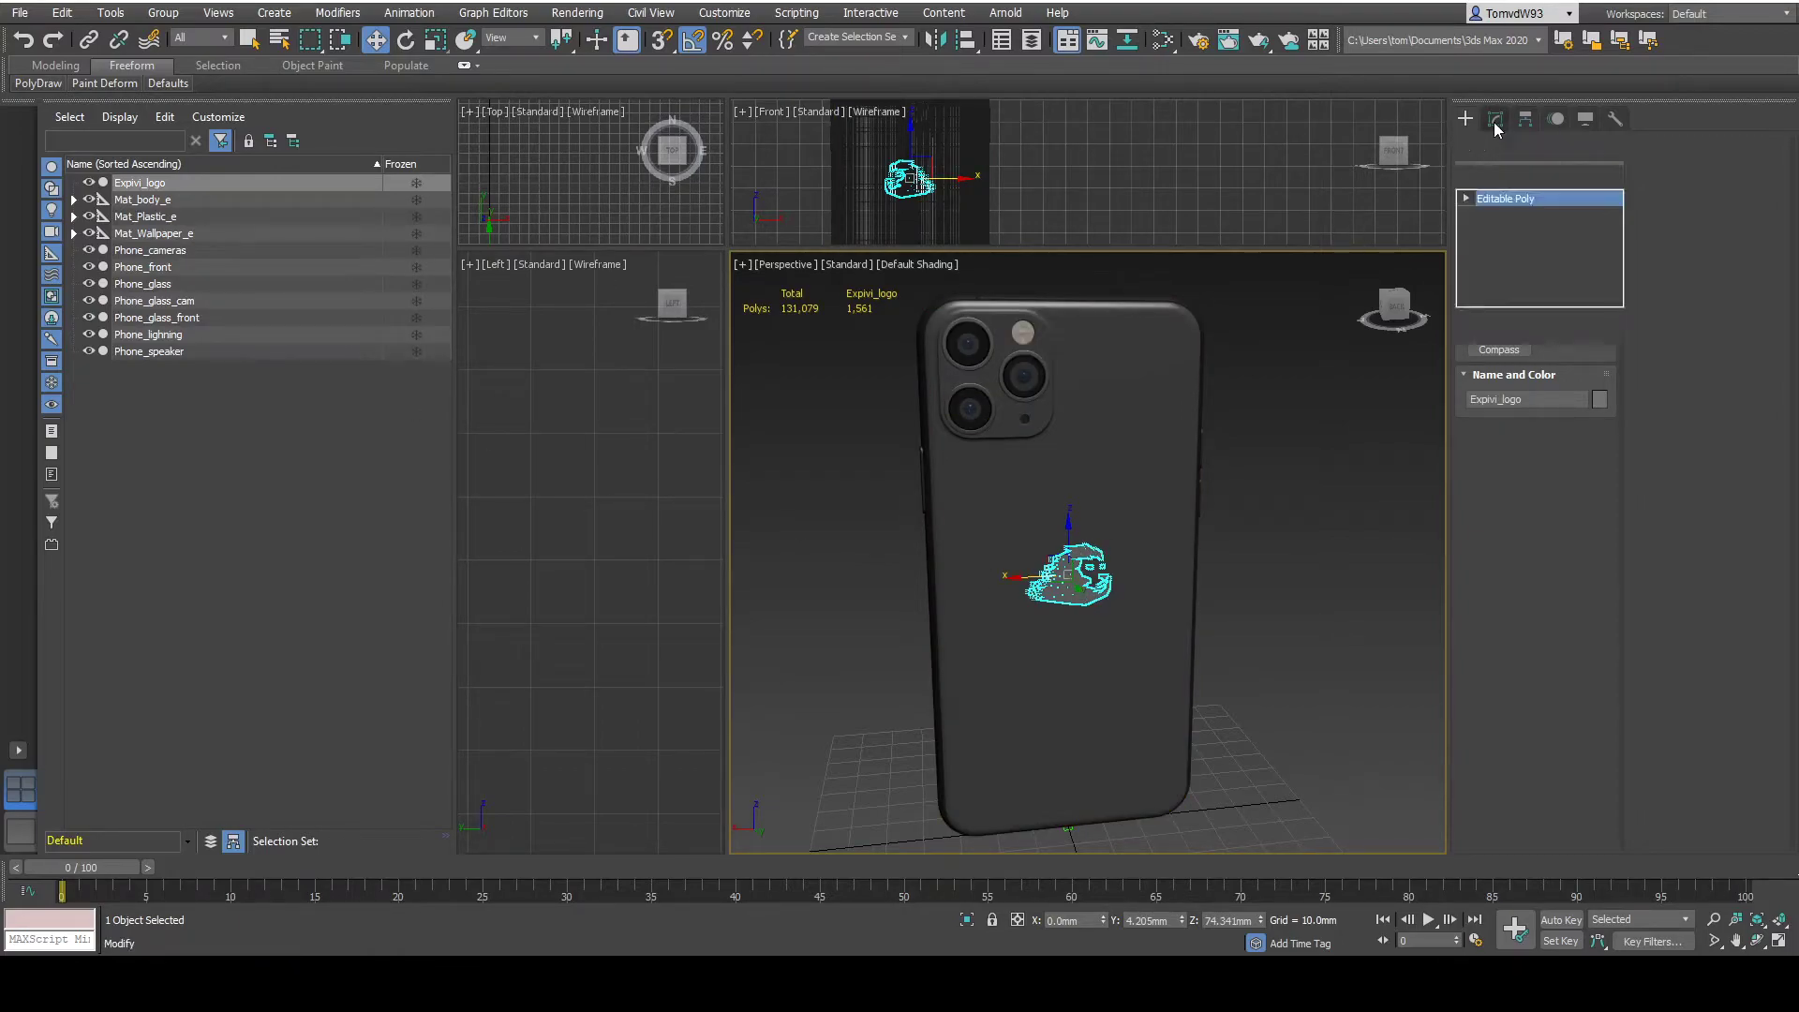
{"action": "left_click", "coordinate": [1467, 119]}
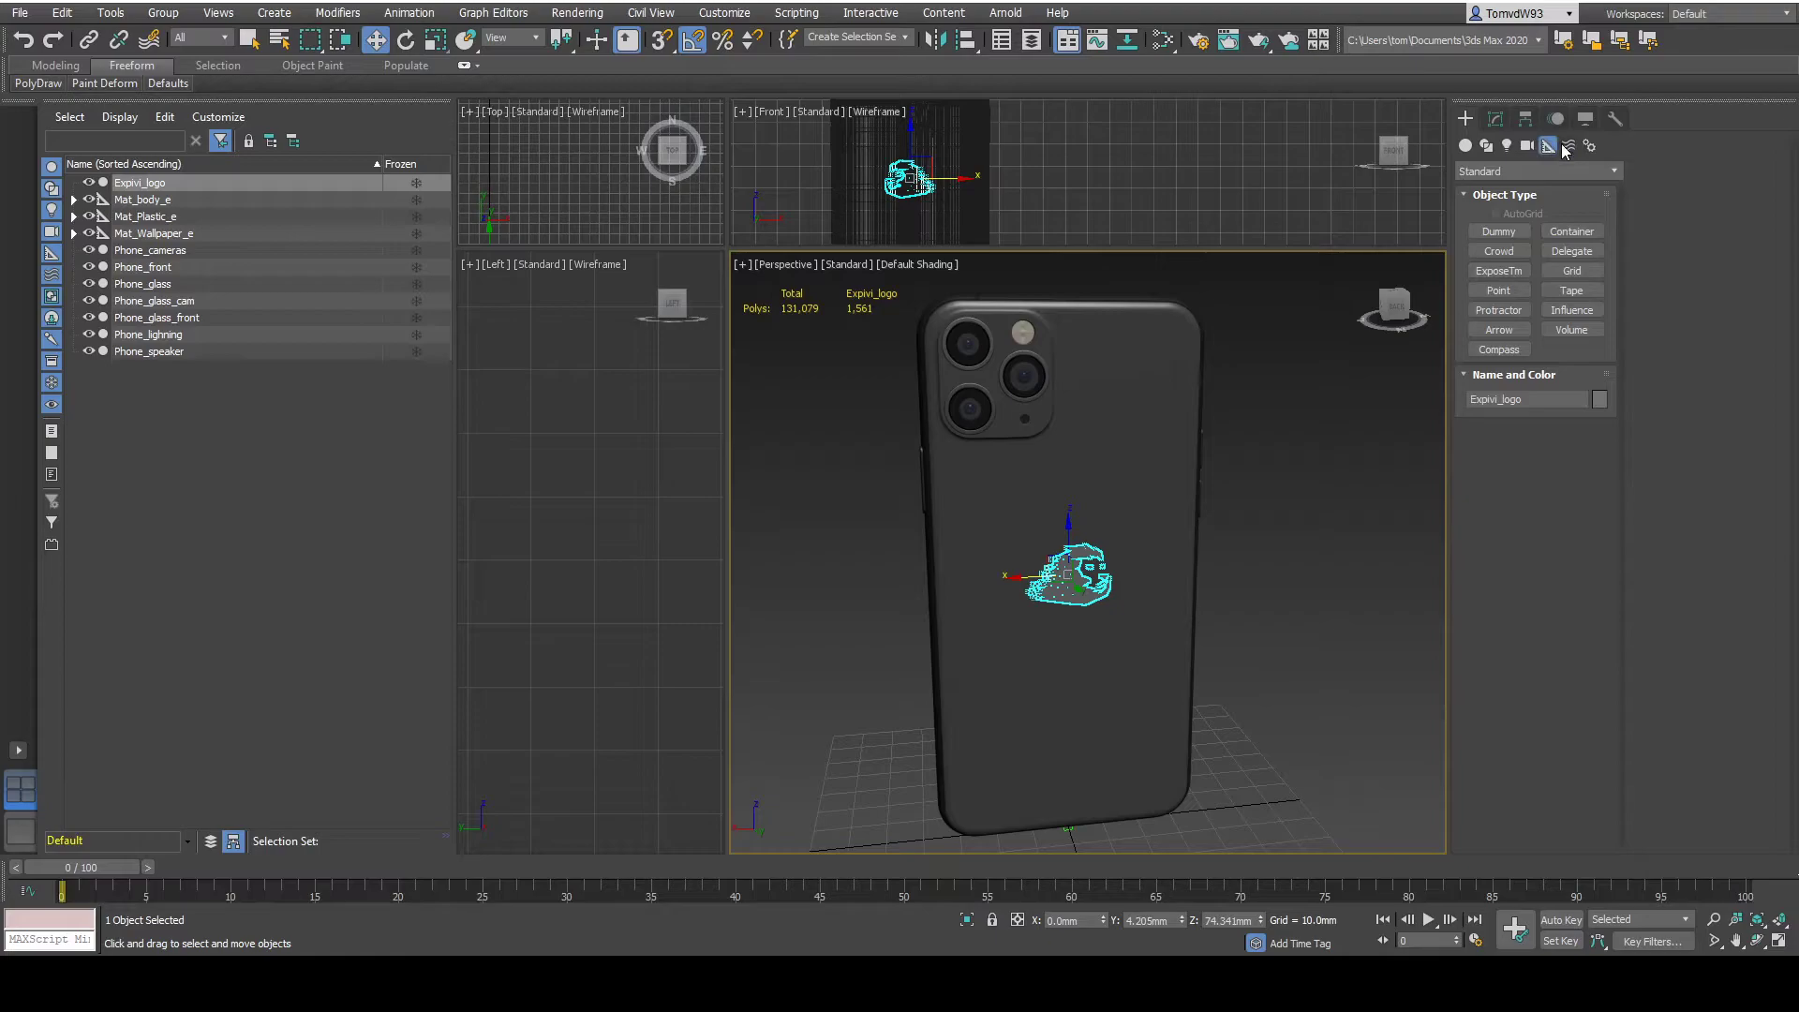
{"action": "left_click", "coordinate": [1511, 236]}
{"action": "left_click_drag", "start_coordinate": [1209, 808], "coordinate": [1215, 808]}
{"action": "key", "text": "w"}
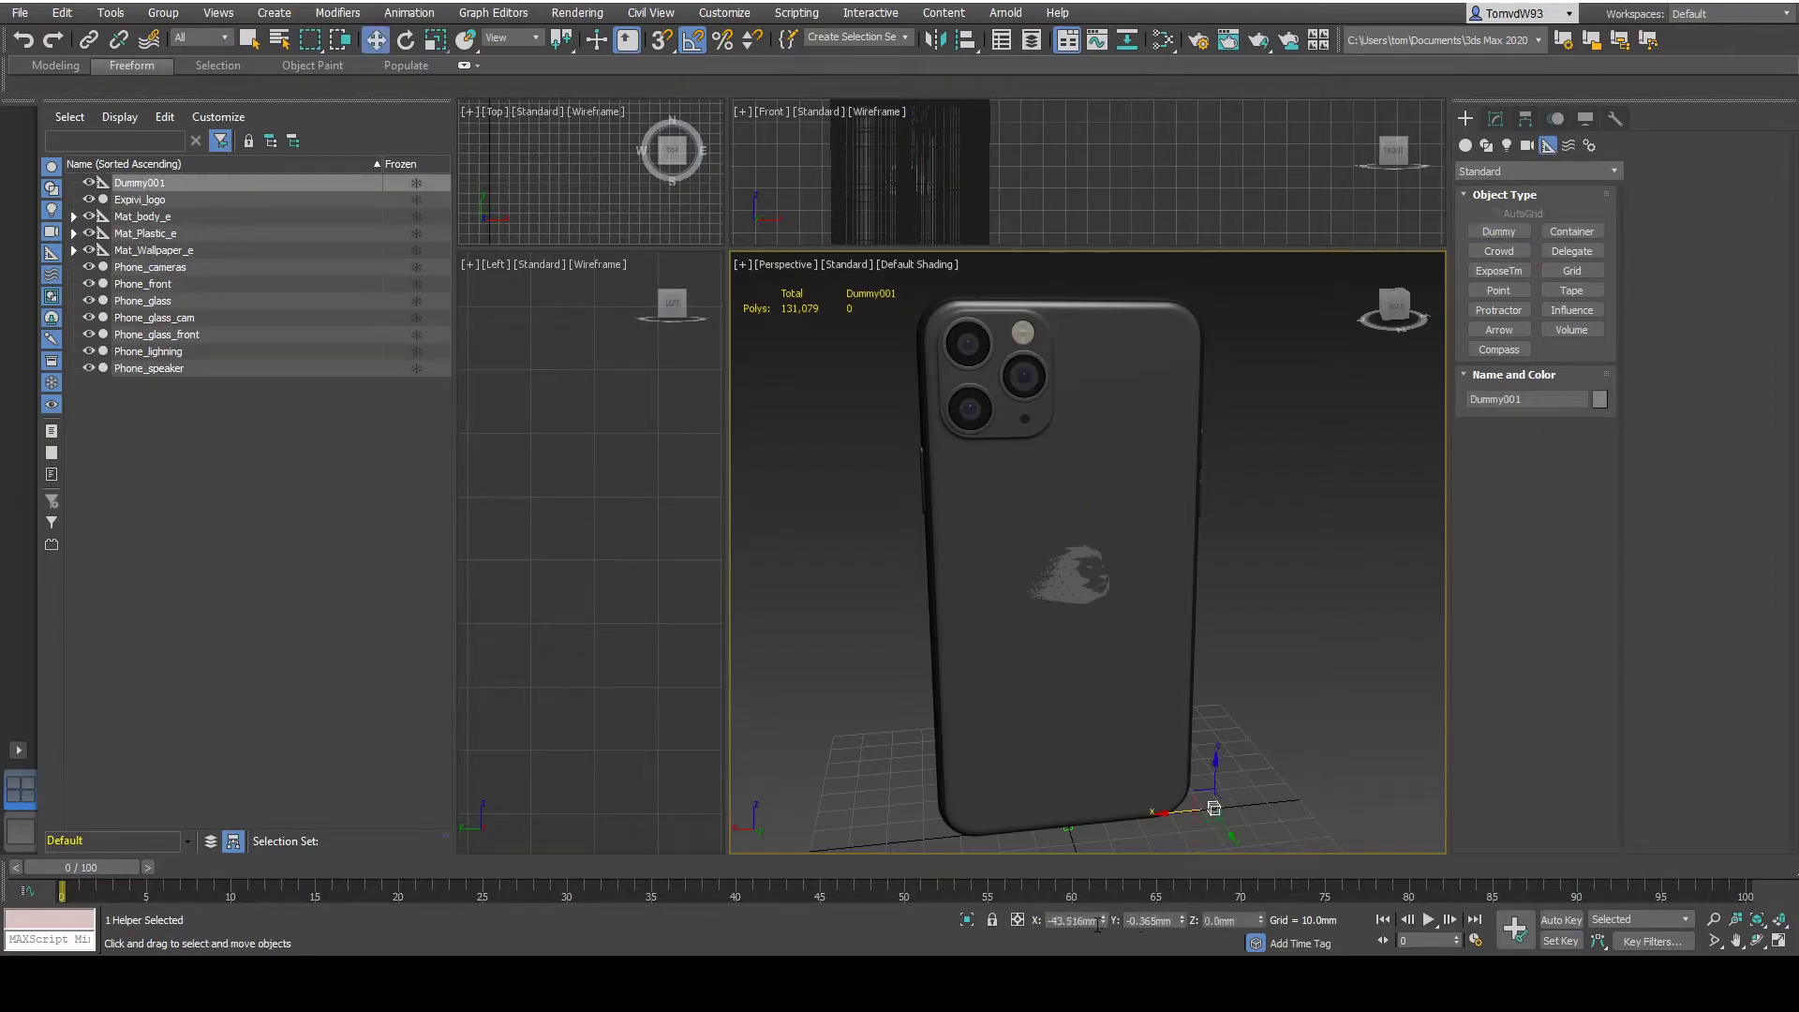
{"action": "right_click", "coordinate": [1104, 920]}
{"action": "right_click", "coordinate": [1183, 923]}
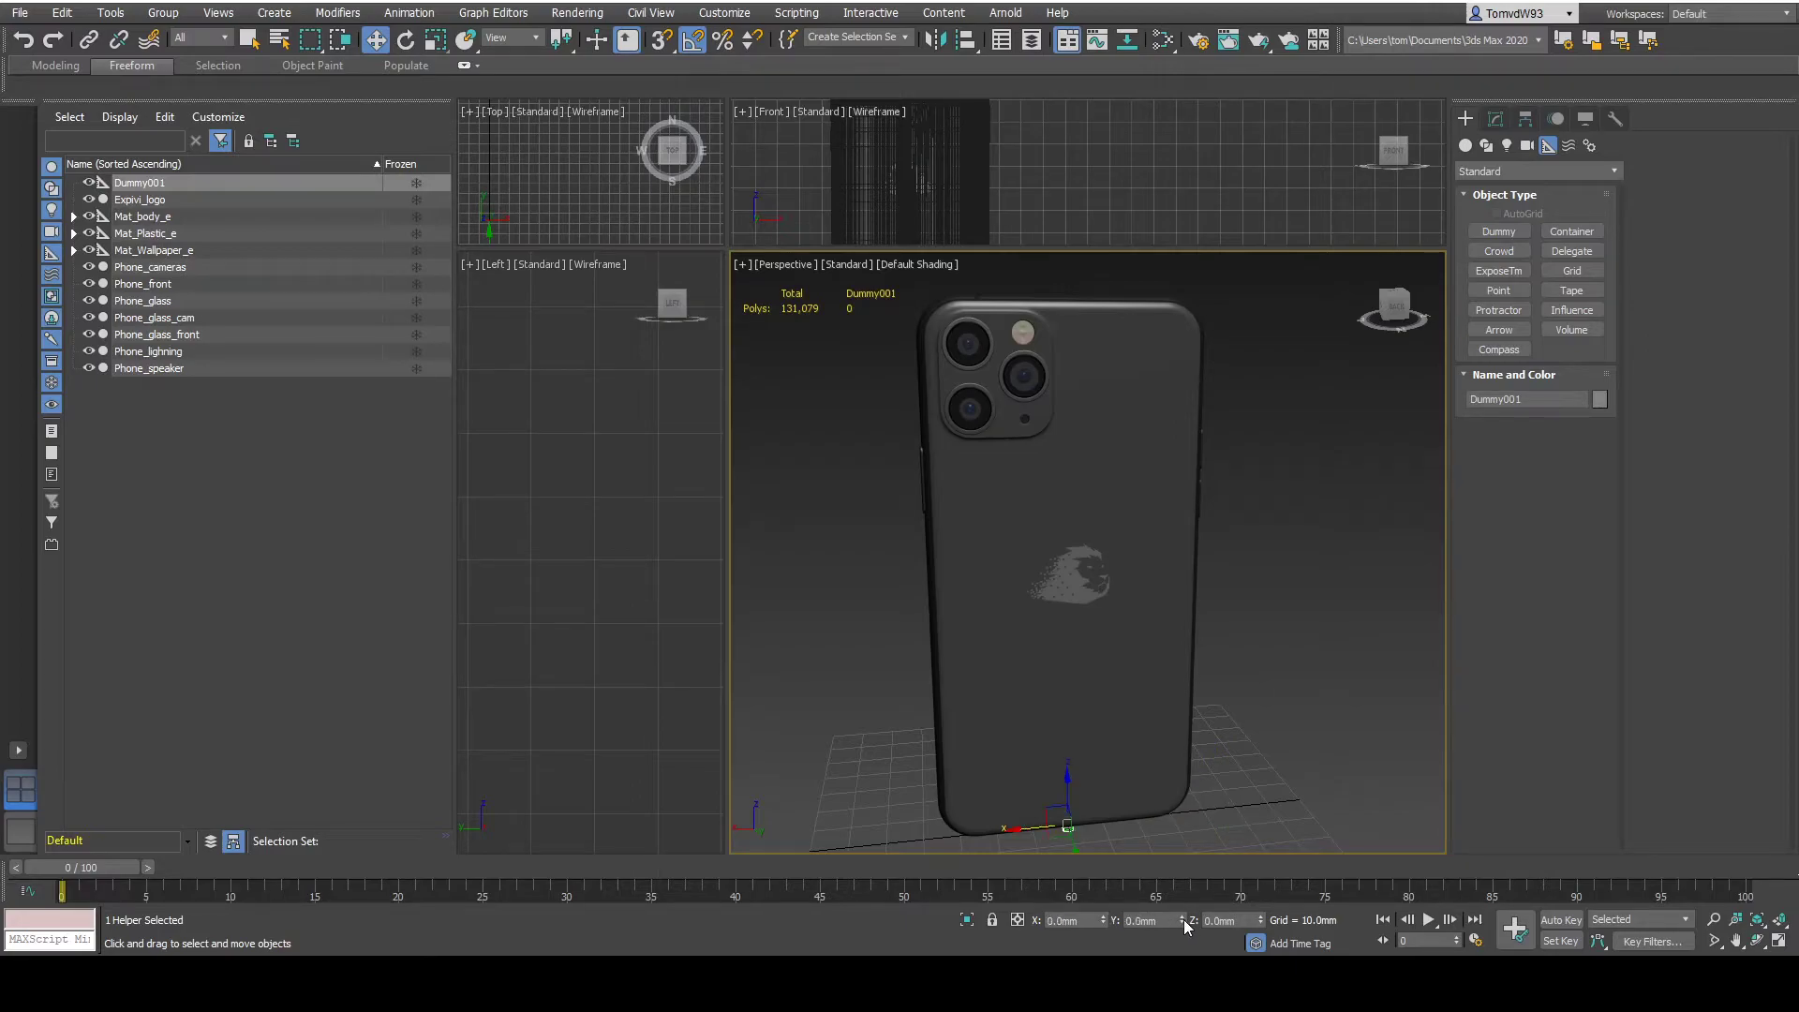
- Rename the new dummy to Cat_Logo_e in the Modify panel
{"action": "left_click", "coordinate": [1497, 119]}
{"action": "left_click", "coordinate": [1457, 149]}
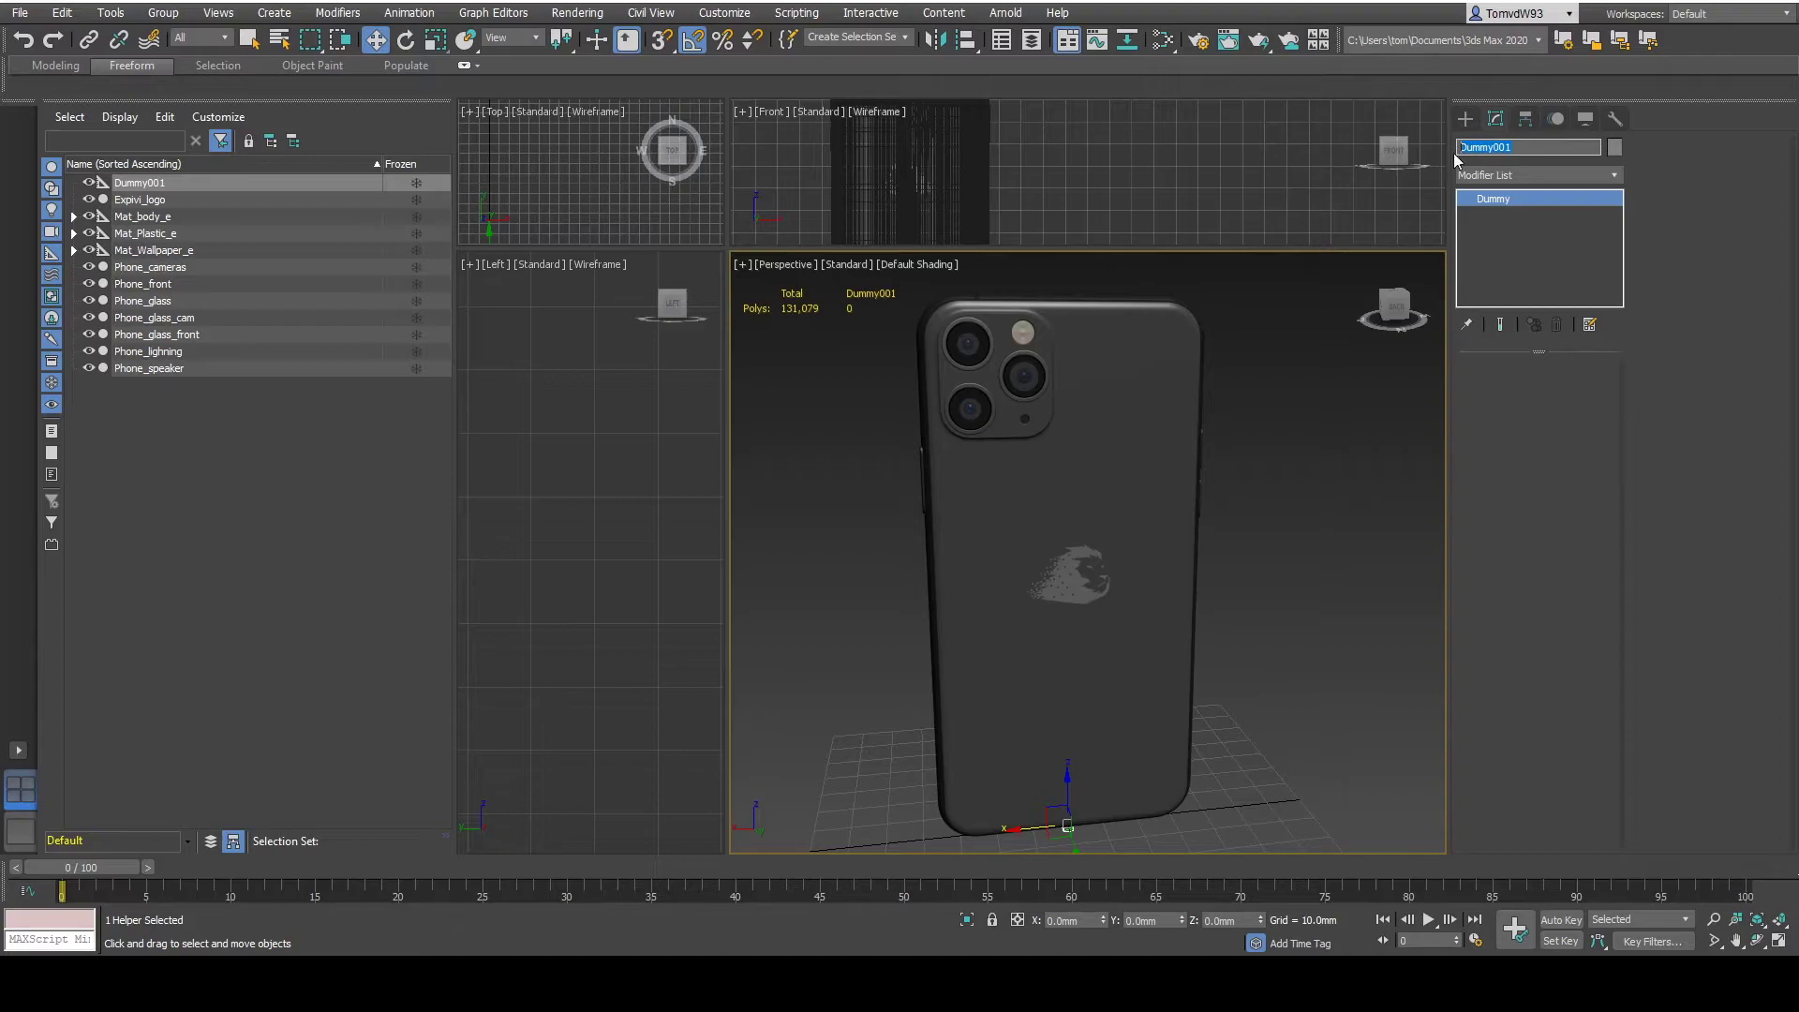
{"action": "type", "text": "CAT"}
{"action": "type", "text": "ogo_e"}
{"action": "key", "text": "Return"}
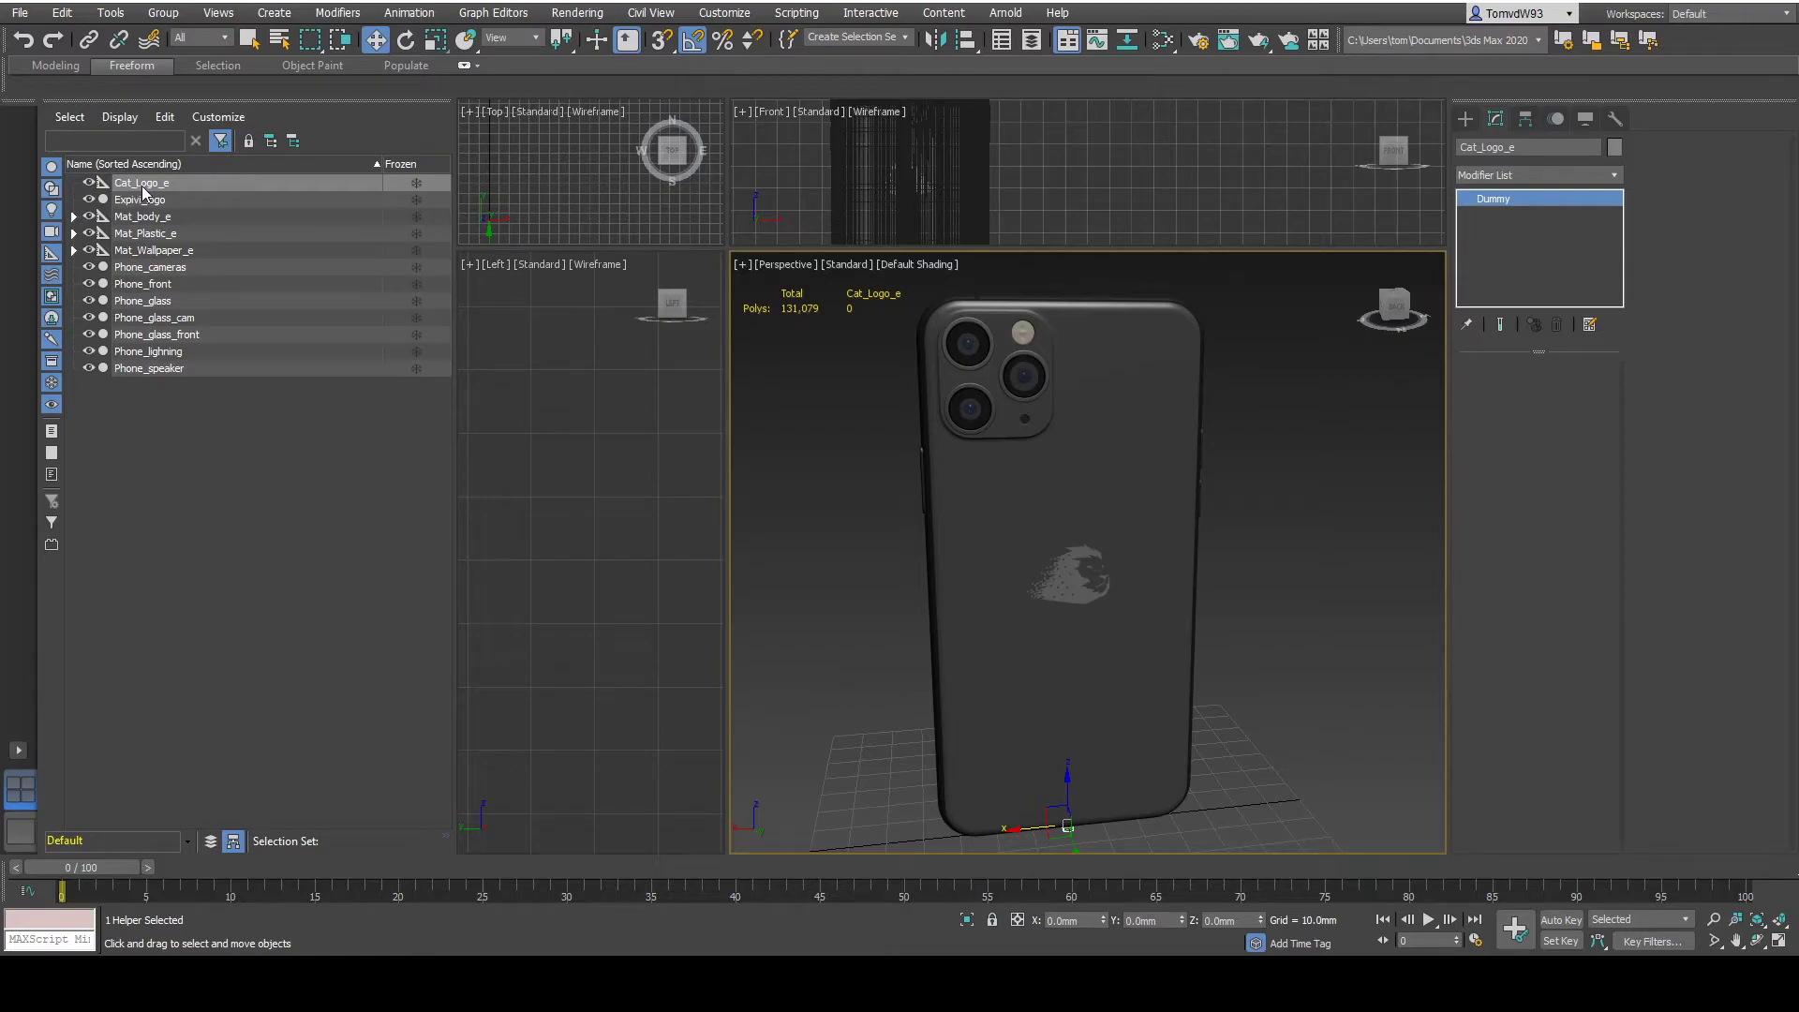
- Clone Cat_Logo_e twice, naming the copies Opt_On_e and Opt_Off_e
{"action": "key", "text": "ctrl+v"}
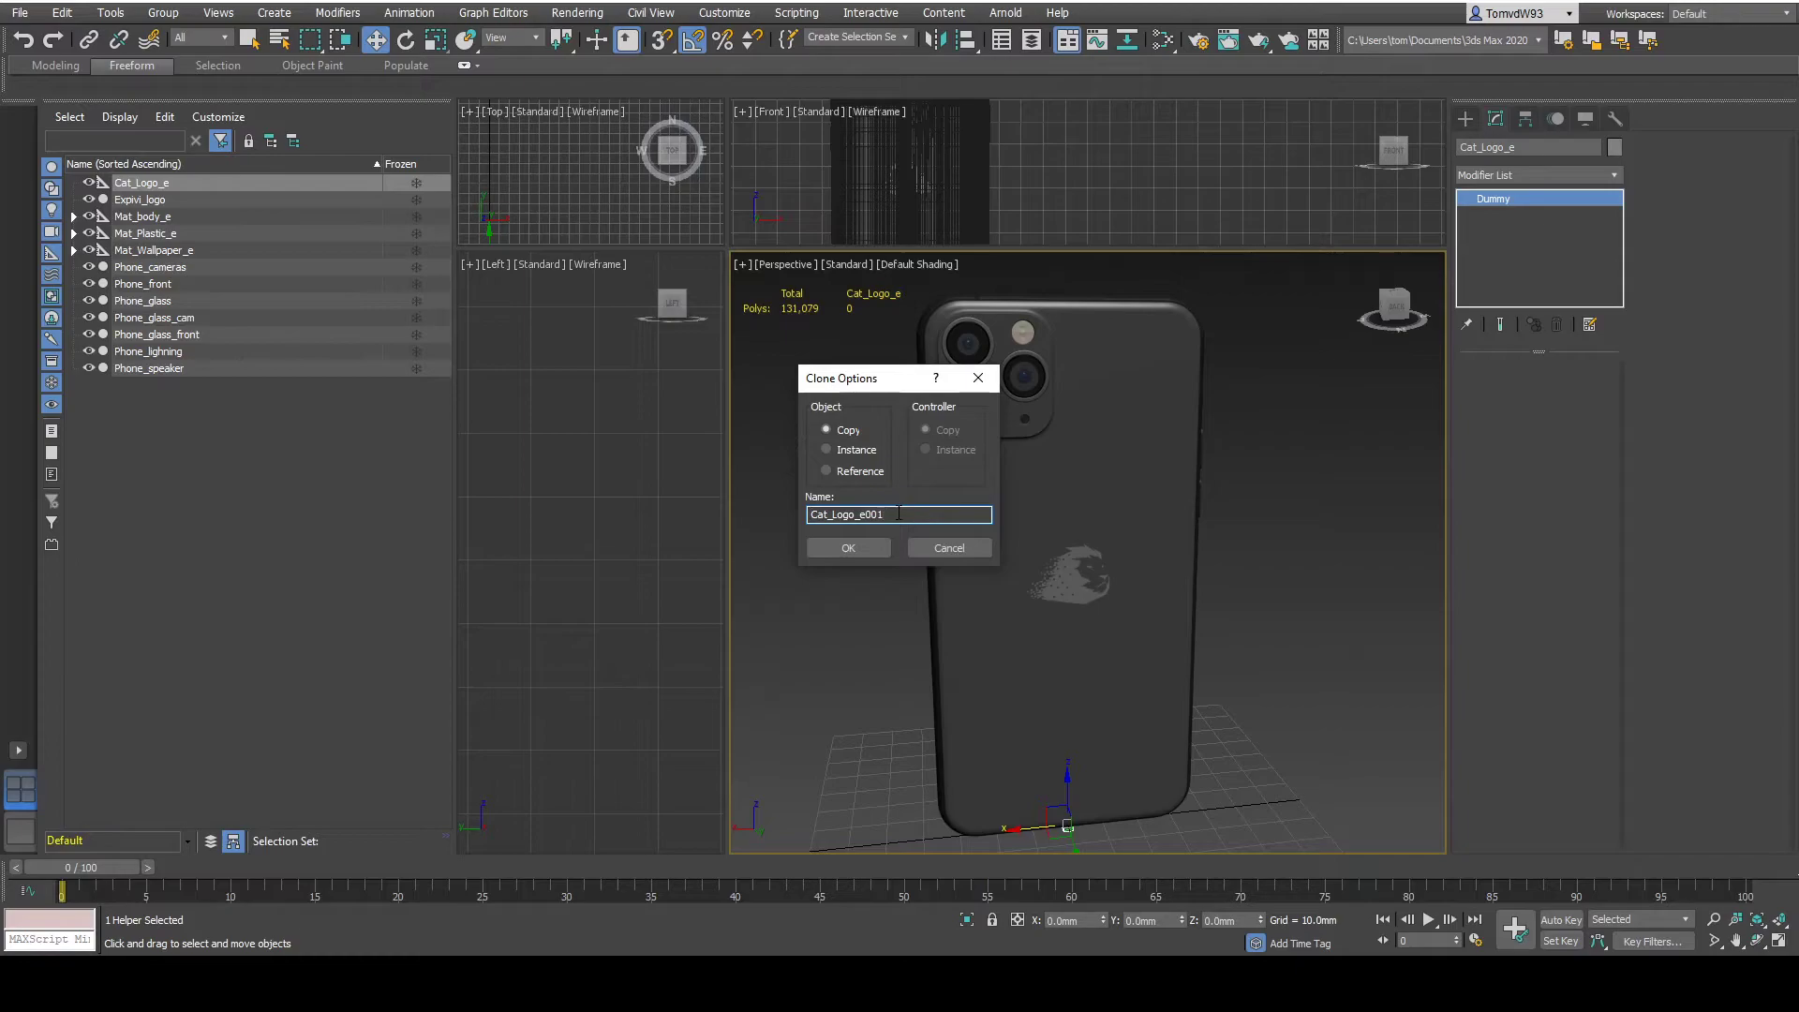
{"action": "key", "text": "BackSpace"}
{"action": "key", "text": "BackSpace"}
{"action": "key", "text": "BackSpace"}
{"action": "key", "text": "BackSpace"}
{"action": "key", "text": "BackSpace"}
{"action": "key", "text": "BackSpace"}
{"action": "key", "text": "BackSpace"}
{"action": "key", "text": "BackSpace"}
{"action": "key", "text": "BackSpace"}
{"action": "key", "text": "BackSpace"}
{"action": "key", "text": "BackSpace"}
{"action": "key", "text": "BackSpace"}
{"action": "key", "text": "BackSpace"}
{"action": "type", "text": "Opt_On"}
{"action": "left_click", "coordinate": [834, 546]}
{"action": "key", "text": "ctrl+v"}
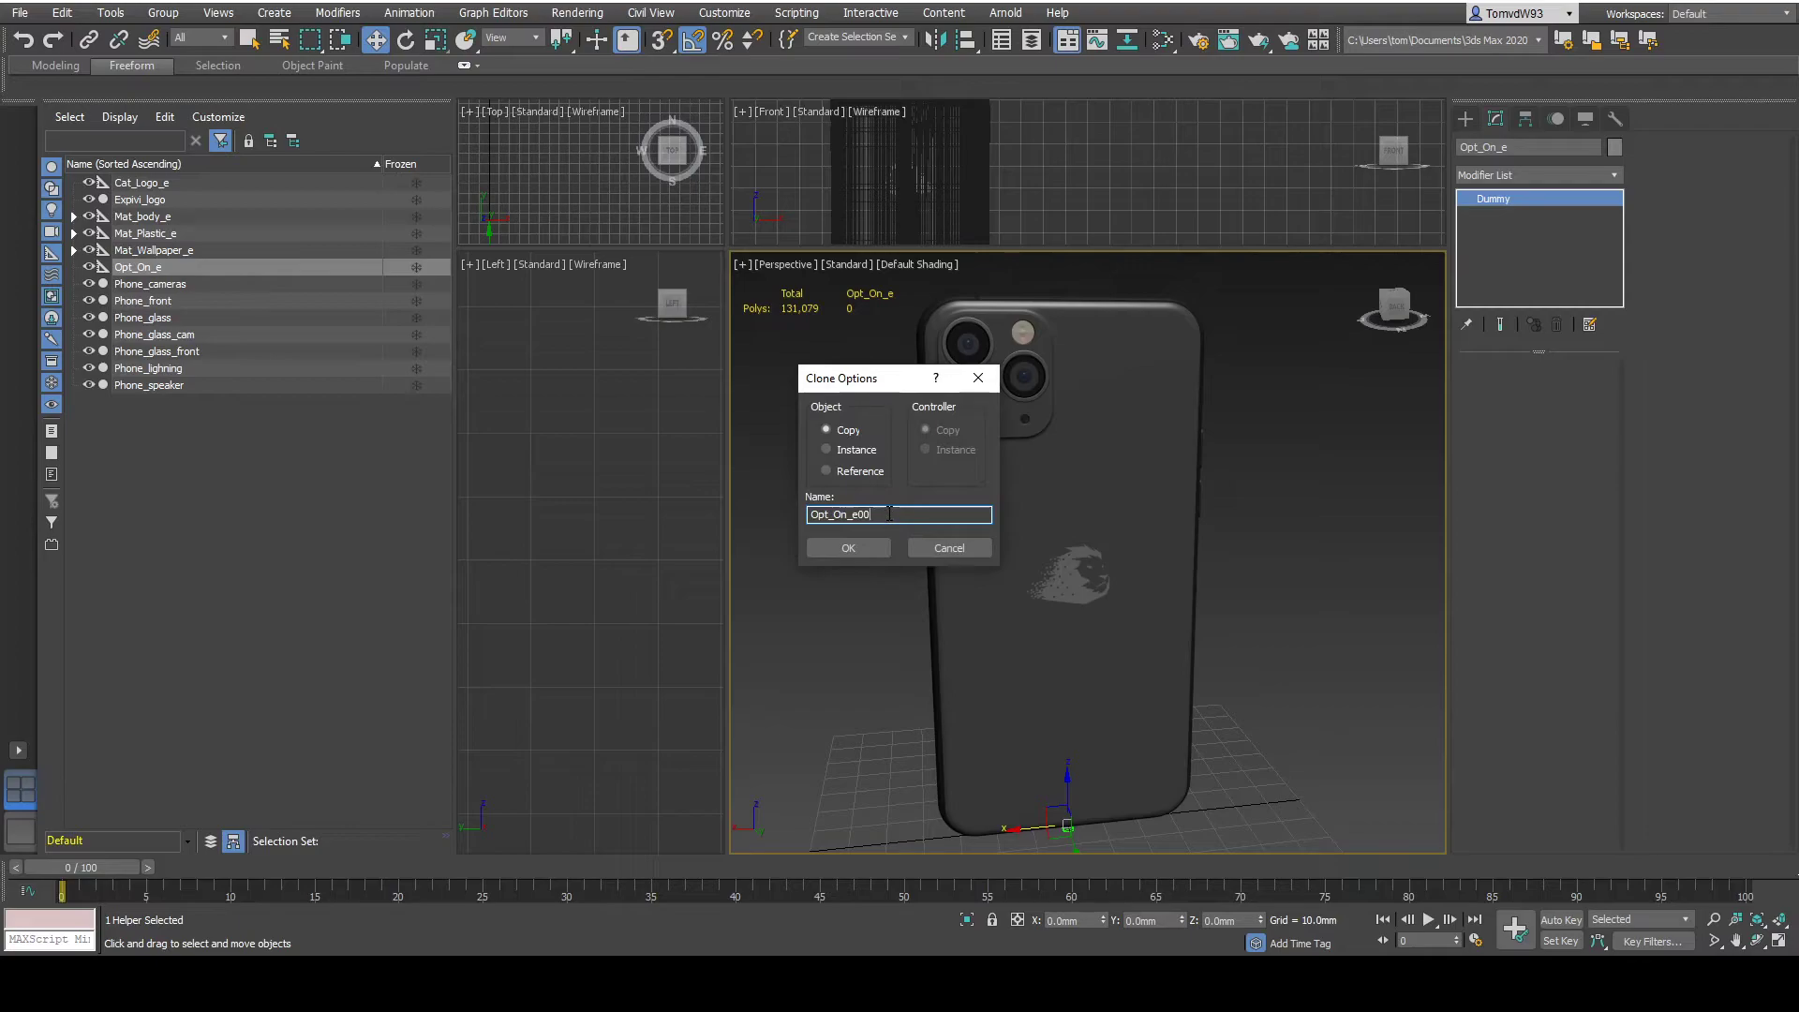
{"action": "key", "text": "BackSpace"}
{"action": "key", "text": "BackSpace"}
{"action": "key", "text": "Left"}
{"action": "key", "text": "Left"}
{"action": "key", "text": "BackSpace"}
{"action": "type", "text": "ff"}
{"action": "left_click", "coordinate": [849, 549]}
- Link Opt_On_e and Opt_Off_e under Cat_Logo_e in Scene Explorer
{"action": "left_click", "coordinate": [159, 285]}
{"action": "left_click", "coordinate": [157, 274], "text": "ctrl"}
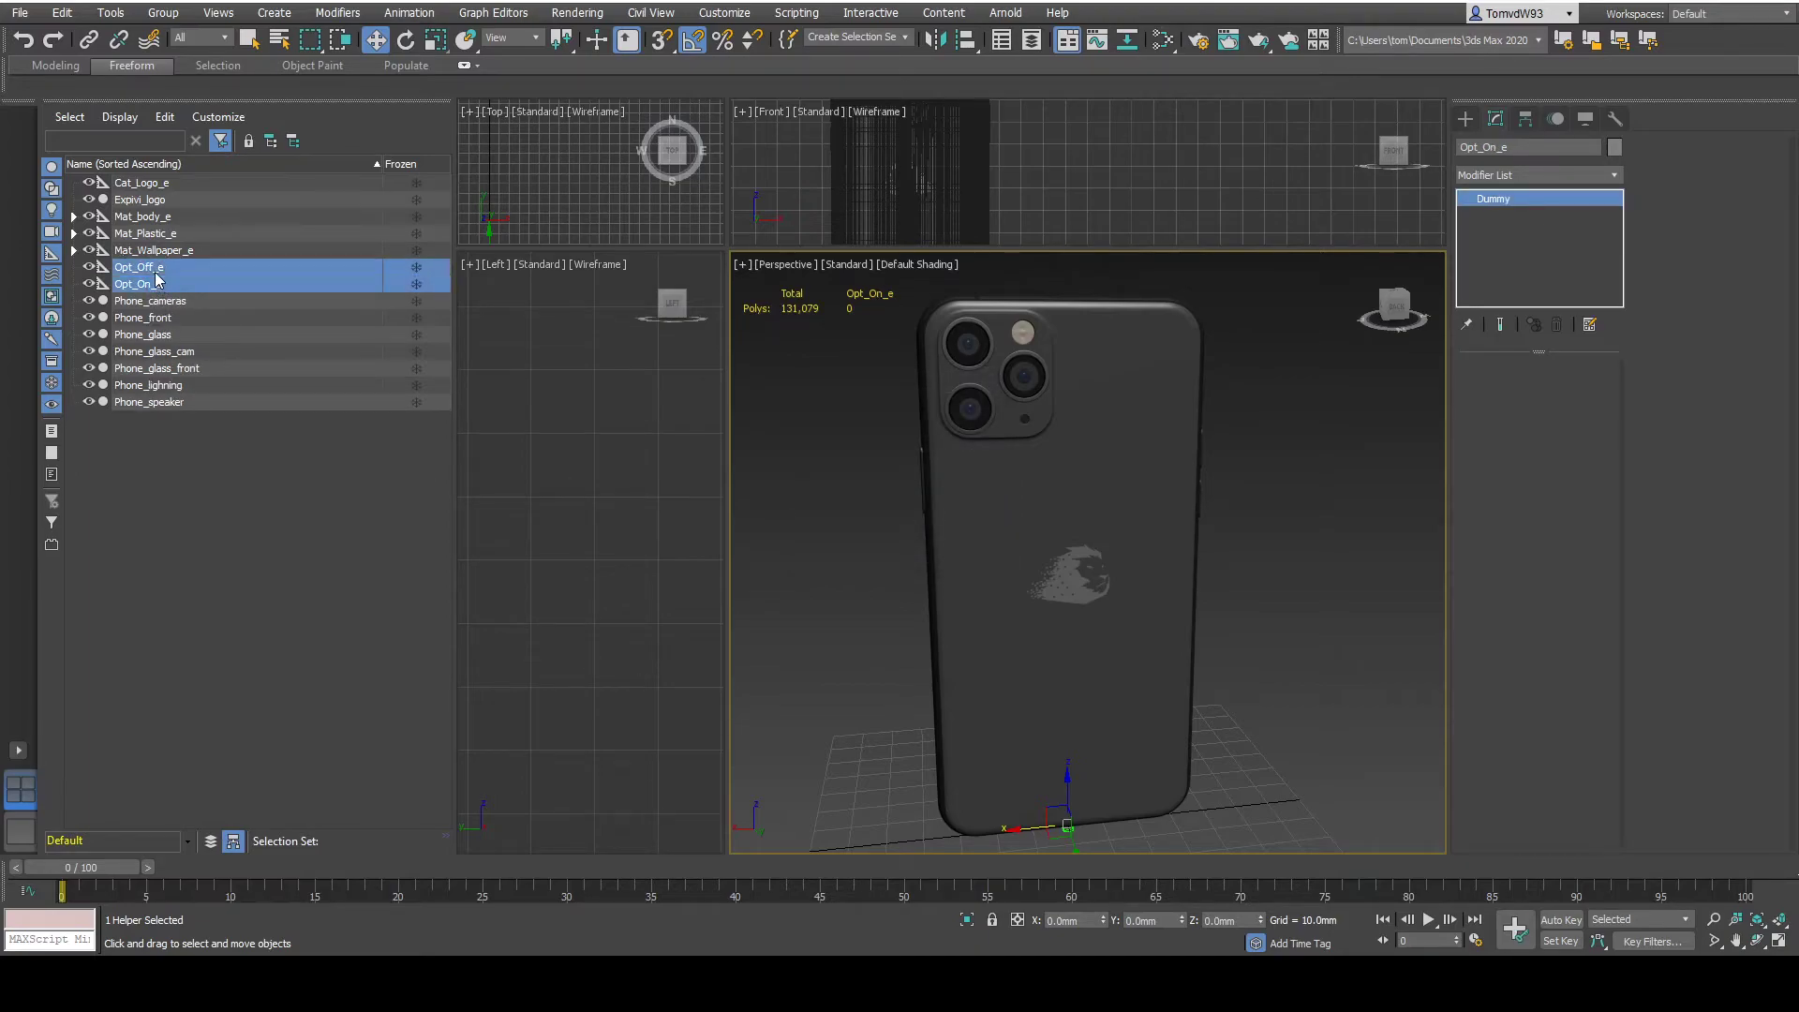
{"action": "left_click_drag", "start_coordinate": [158, 281], "coordinate": [157, 187]}
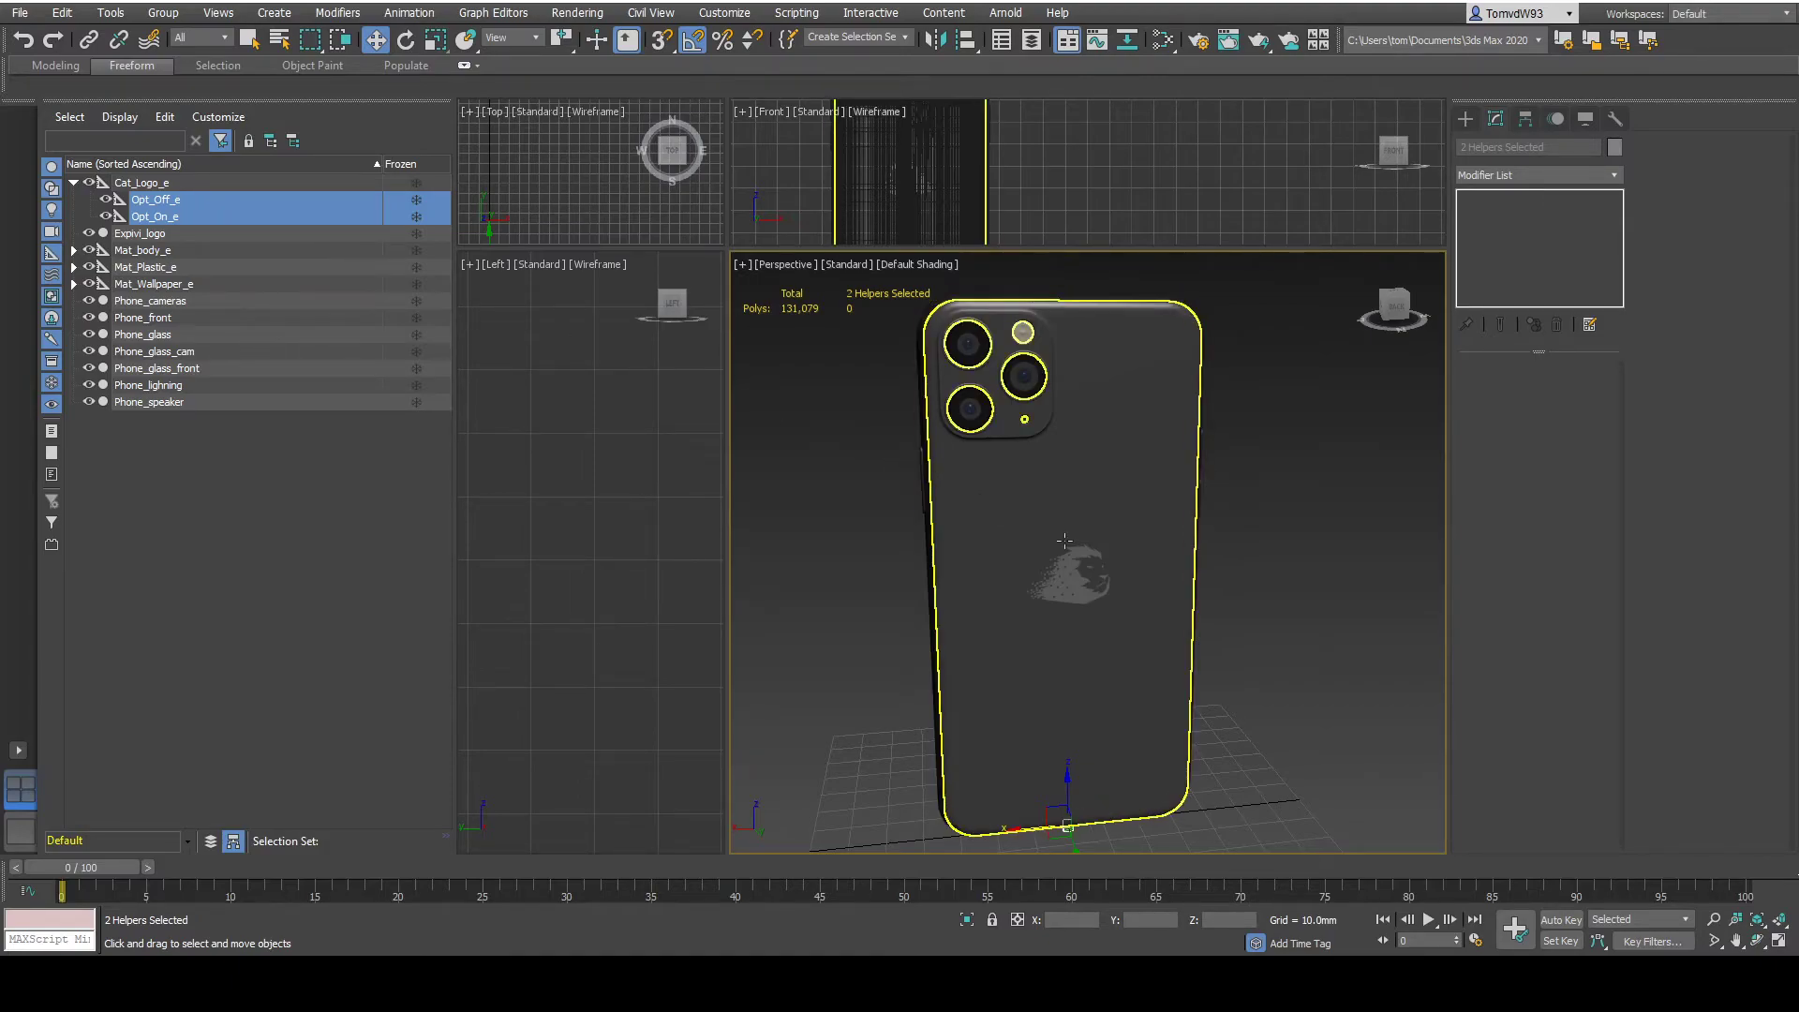
- Link Expivi_logo under Opt_On_e, collapse the Cat_Logo_e hierarchy and clear the selection
{"action": "left_click", "coordinate": [1075, 586]}
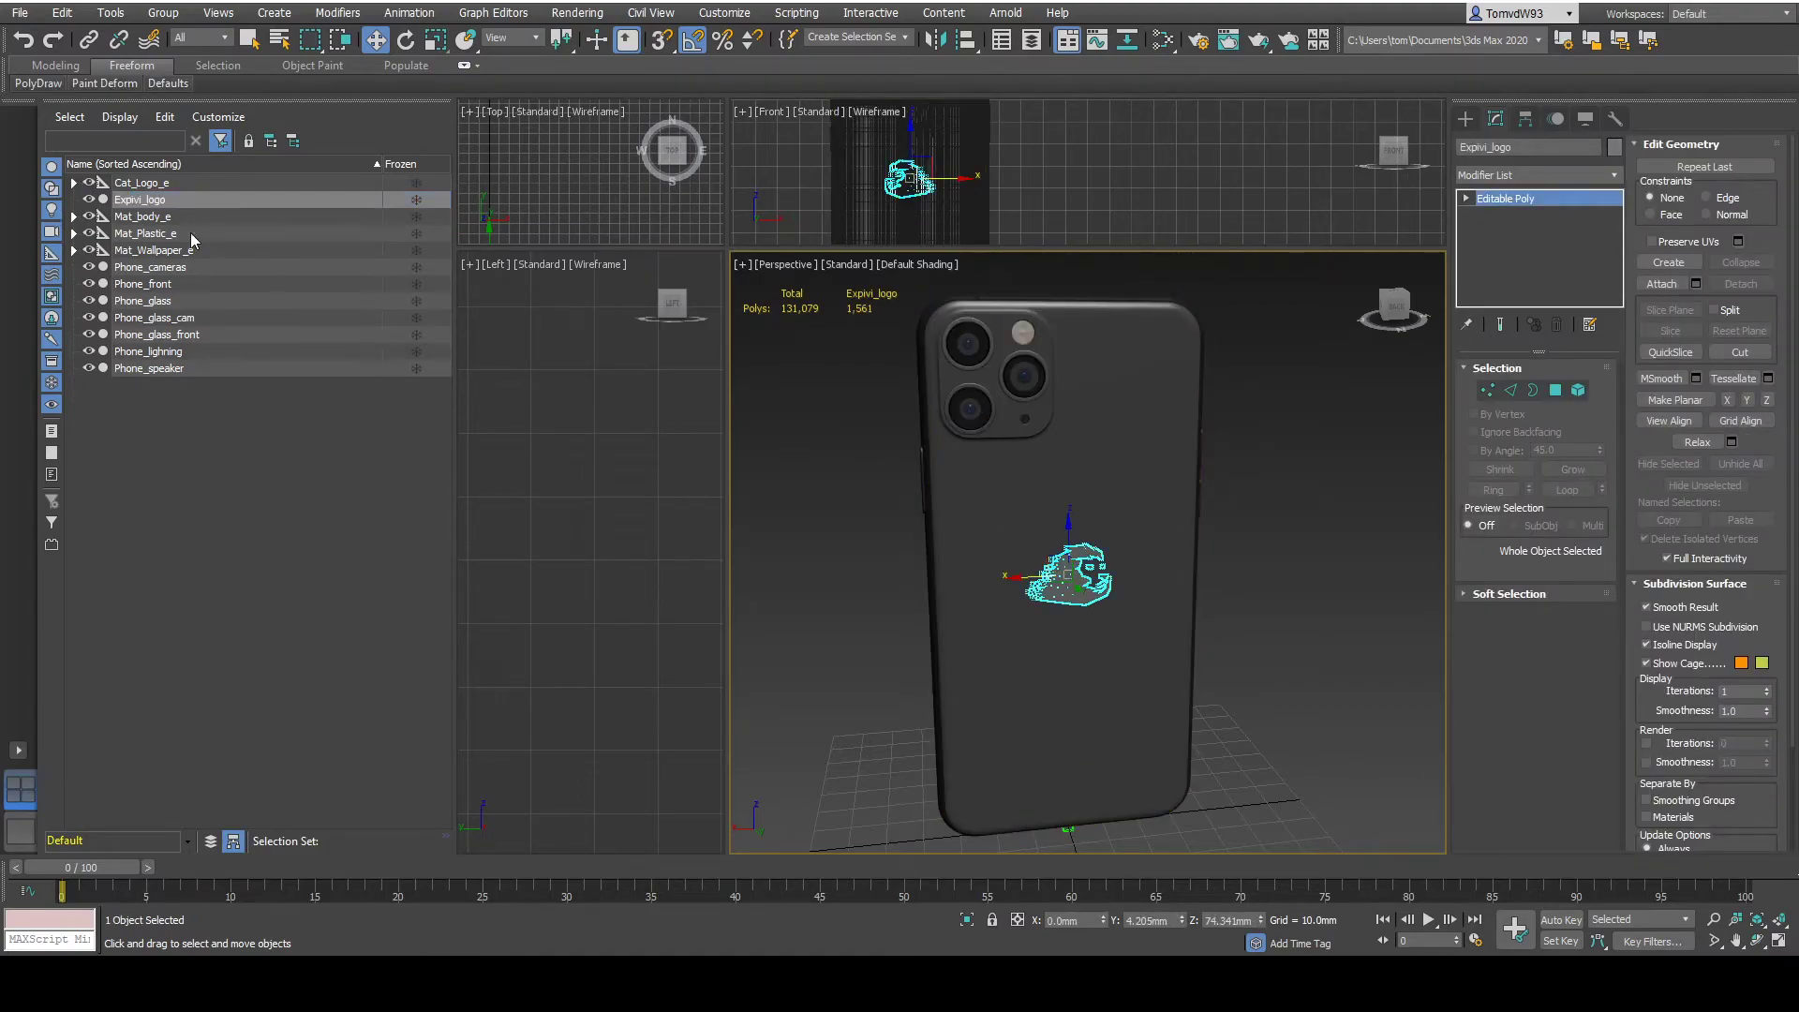
{"action": "mouse_move", "coordinate": [147, 199]}
{"action": "left_mouse_down"}
{"action": "mouse_move", "coordinate": [149, 177]}
{"action": "mouse_move", "coordinate": [149, 215]}
{"action": "left_mouse_up"}
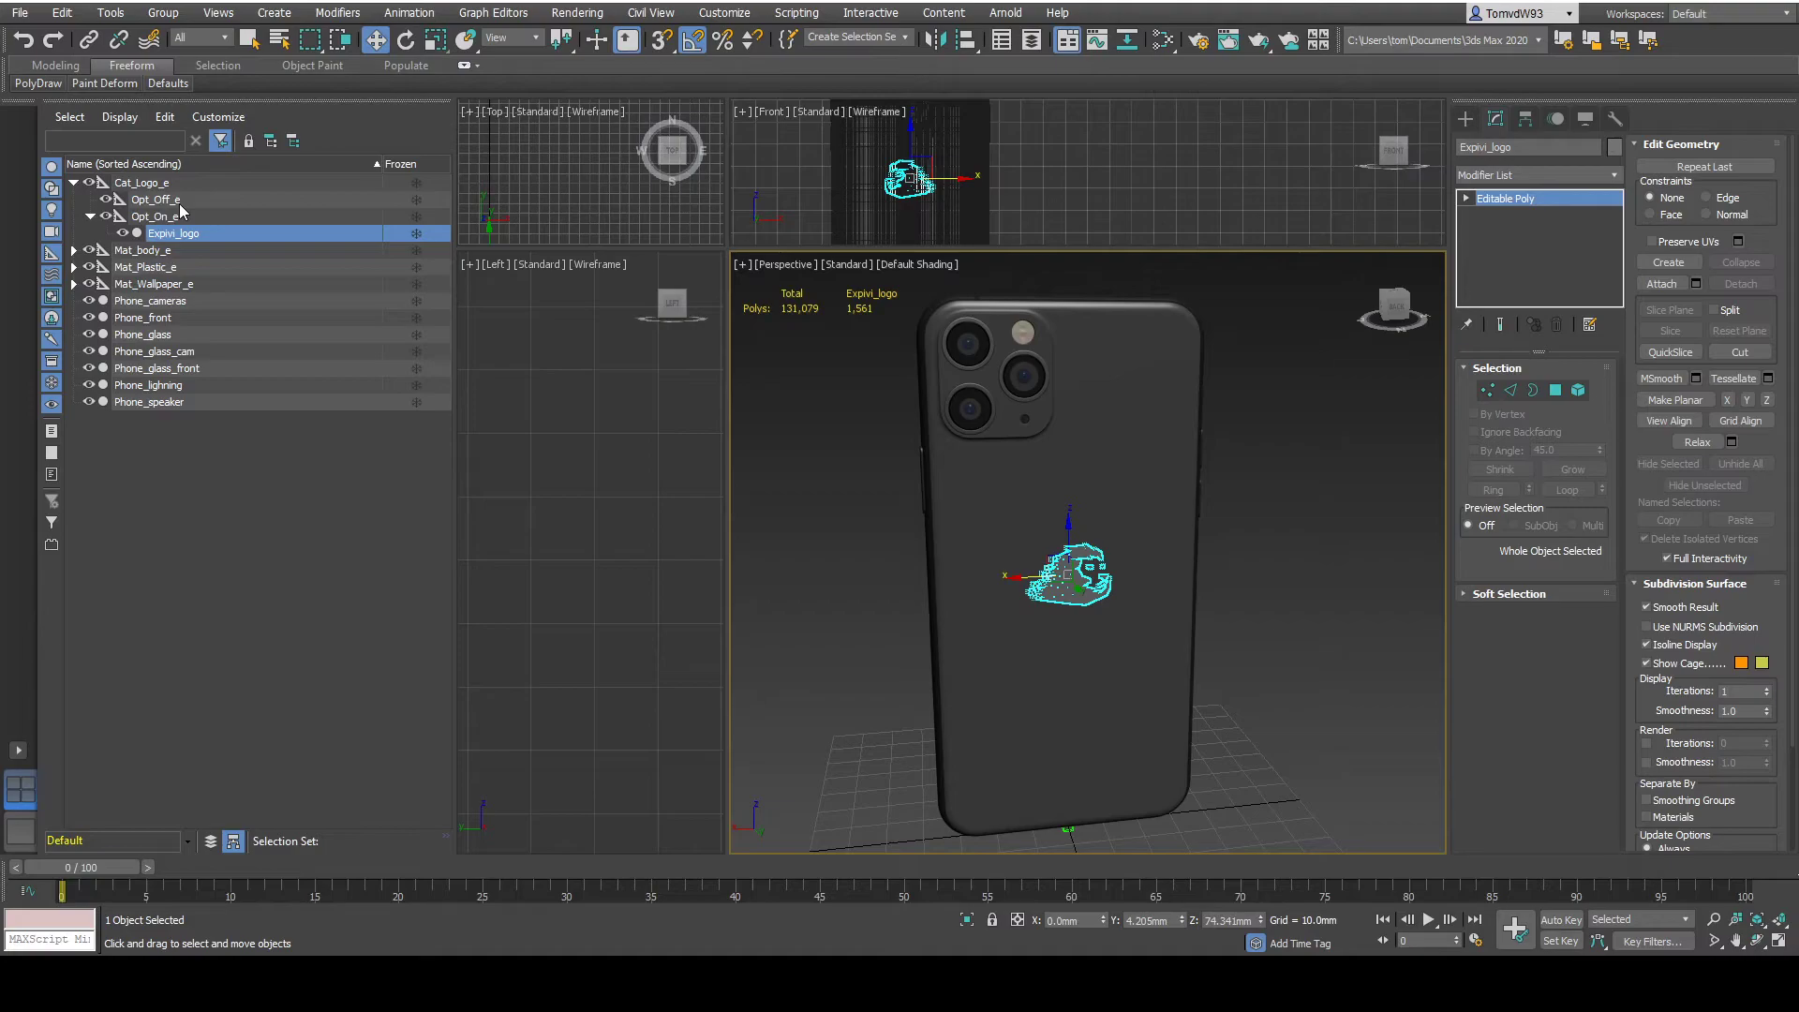
{"action": "left_click", "coordinate": [90, 217]}
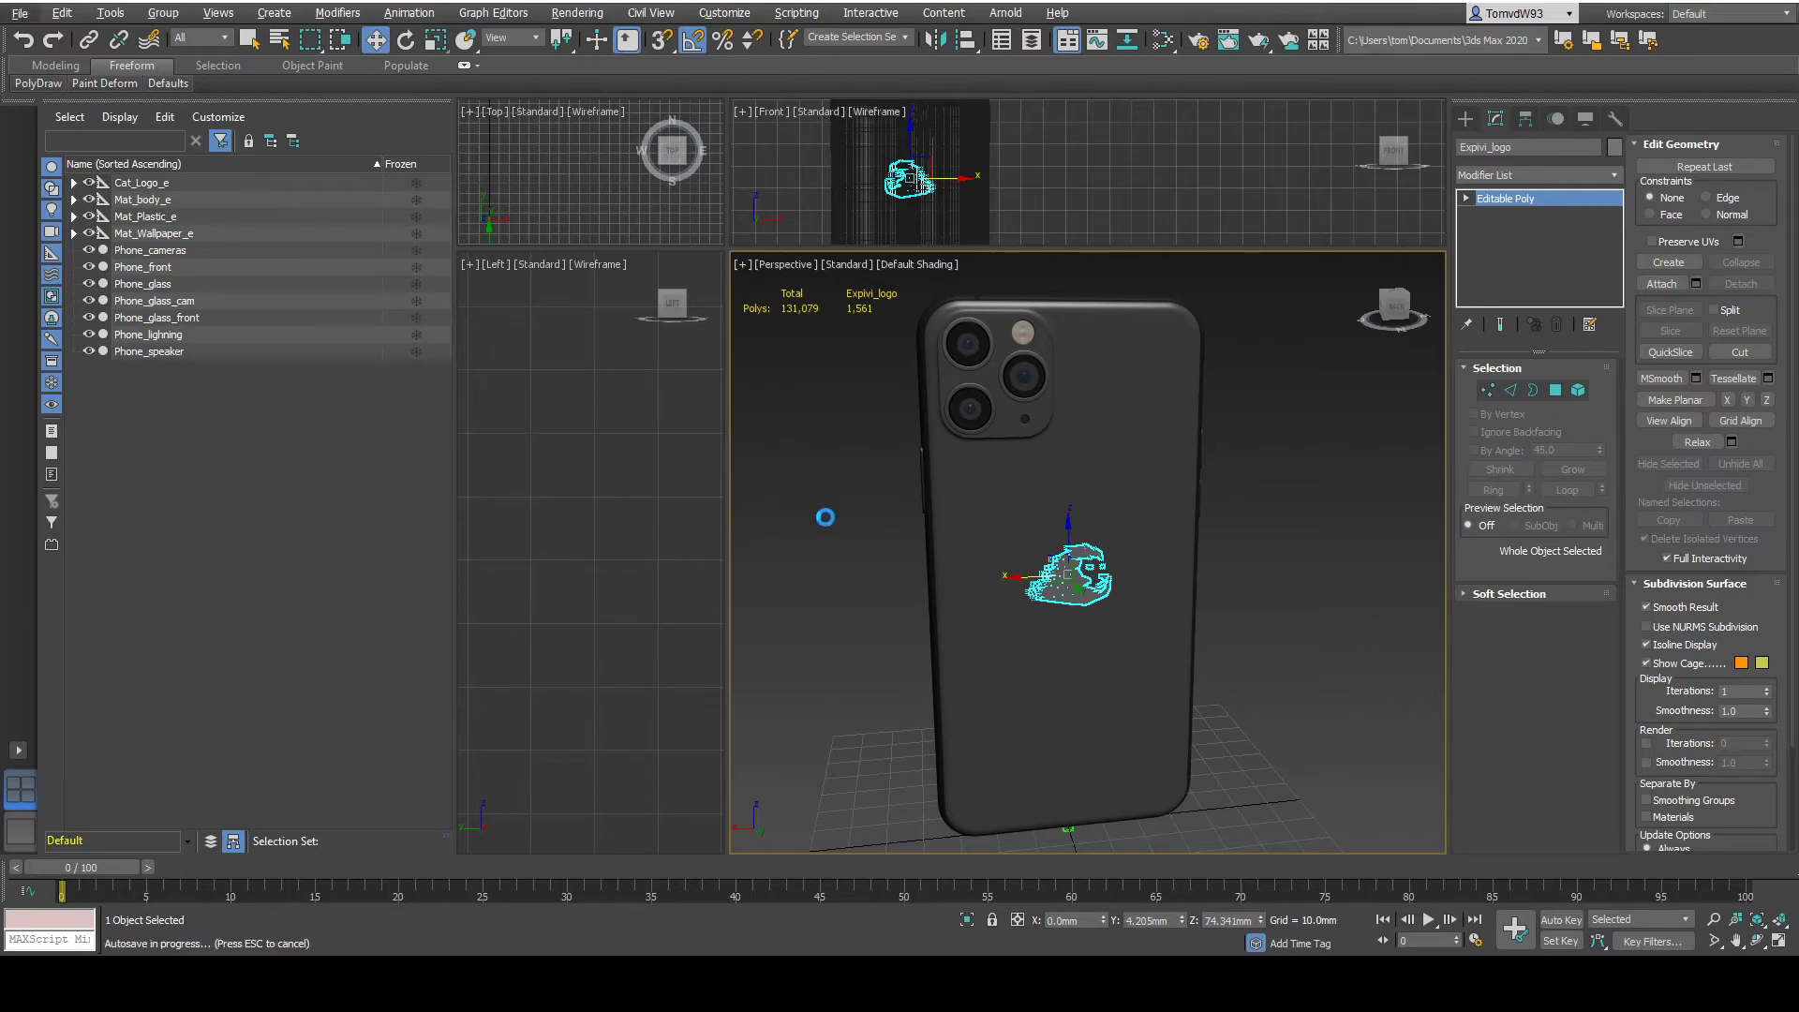
{"action": "middle_click_drag", "start_coordinate": [828, 519], "coordinate": [1153, 521], "text": "alt"}
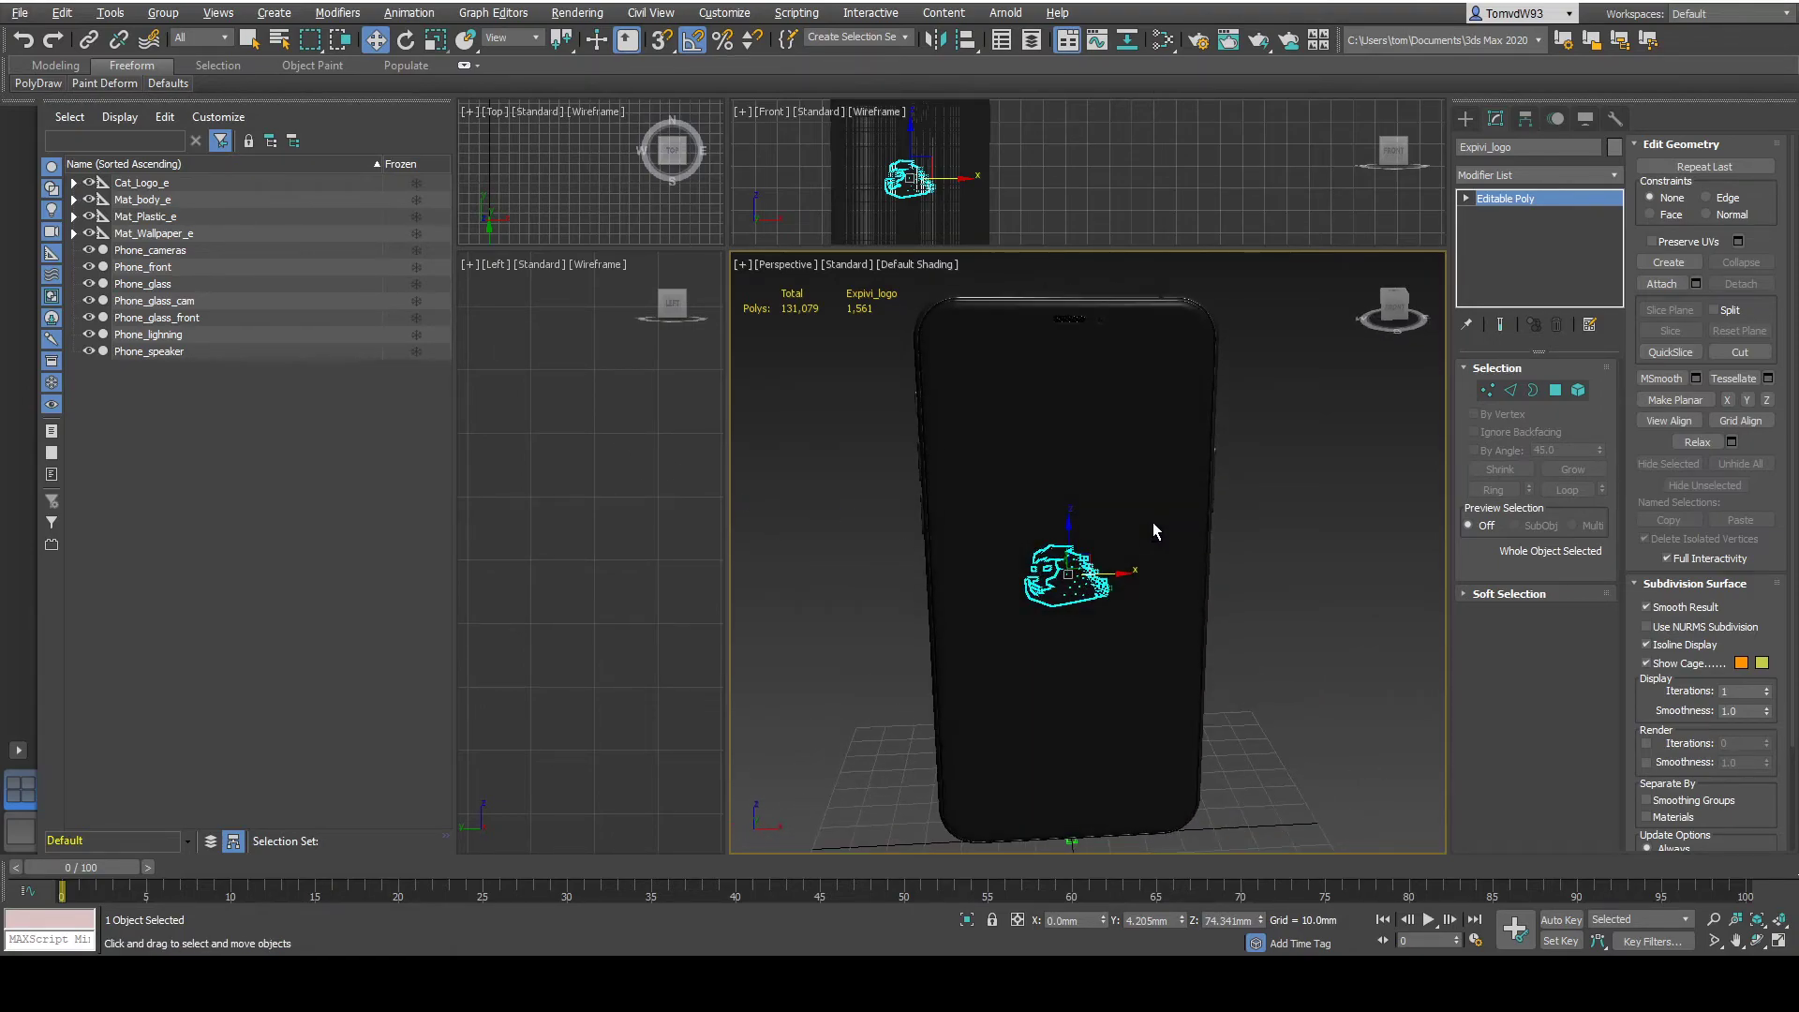
{"action": "left_click", "coordinate": [812, 494]}
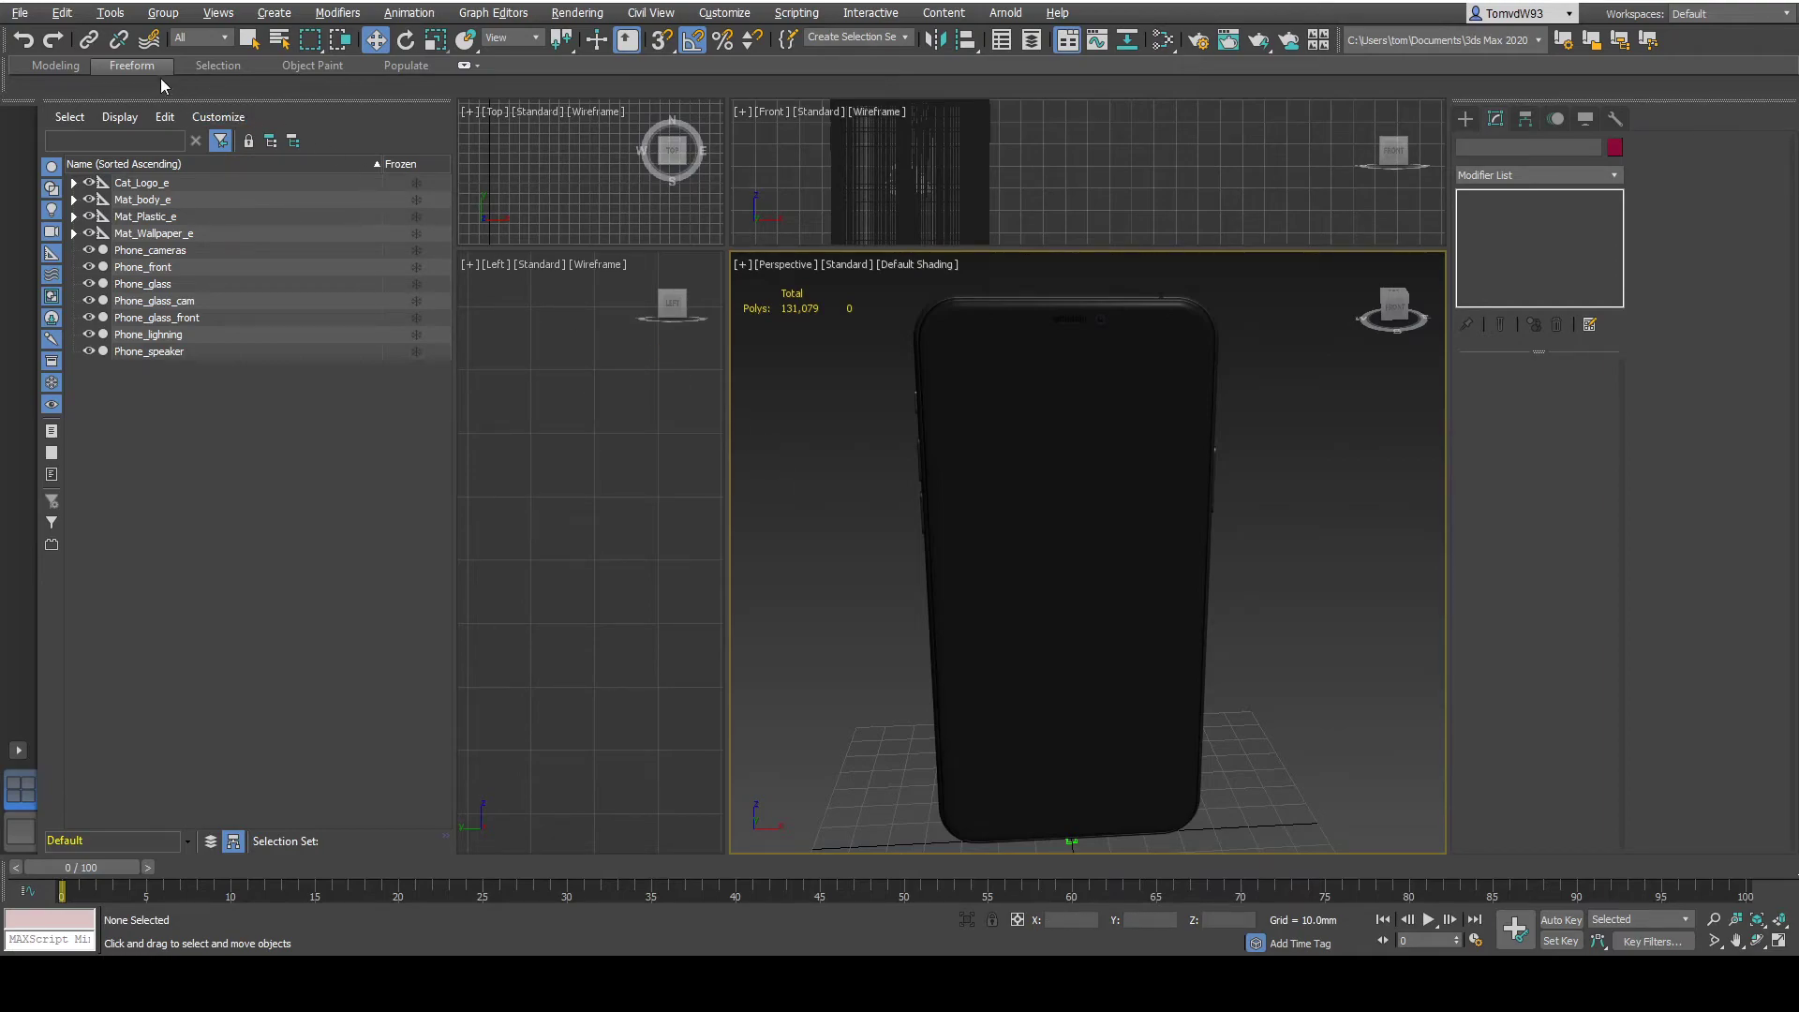
- Export the scene as Phone1 in Autodesk FBX format to the export folder
{"action": "left_click", "coordinate": [19, 13]}
{"action": "mouse_move", "coordinate": [145, 296]}
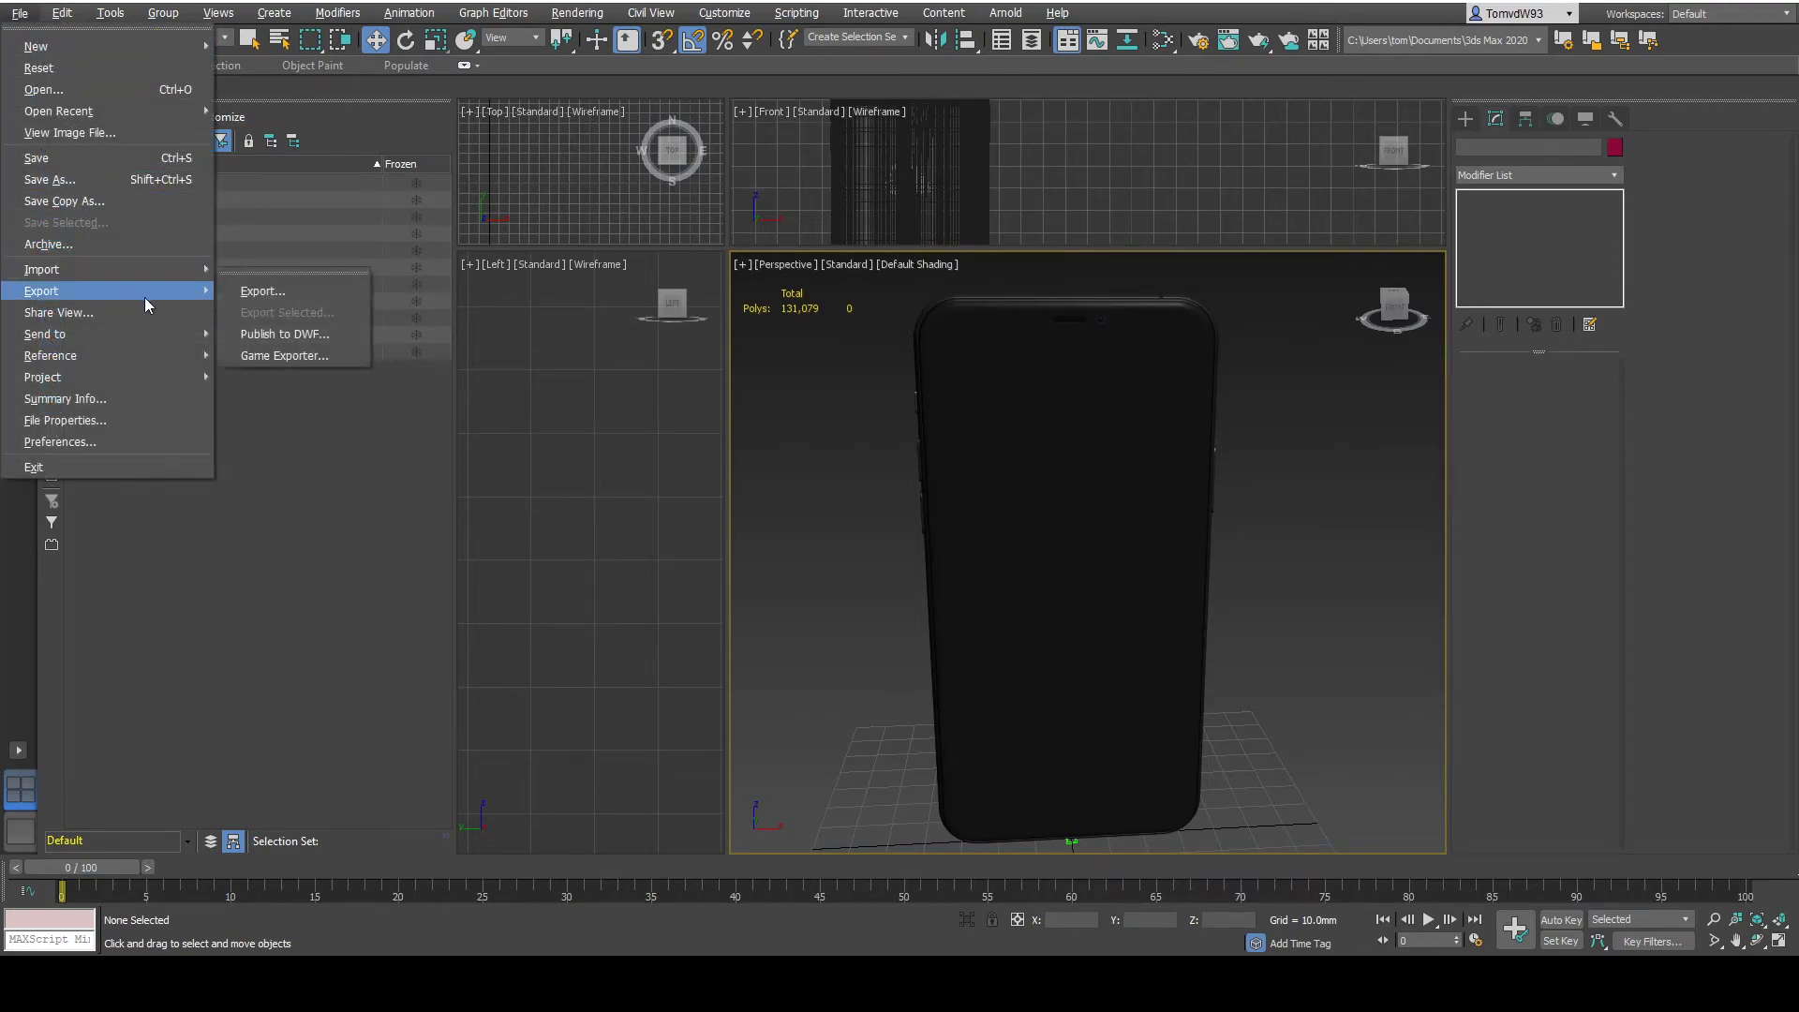
{"action": "left_click", "coordinate": [294, 295]}
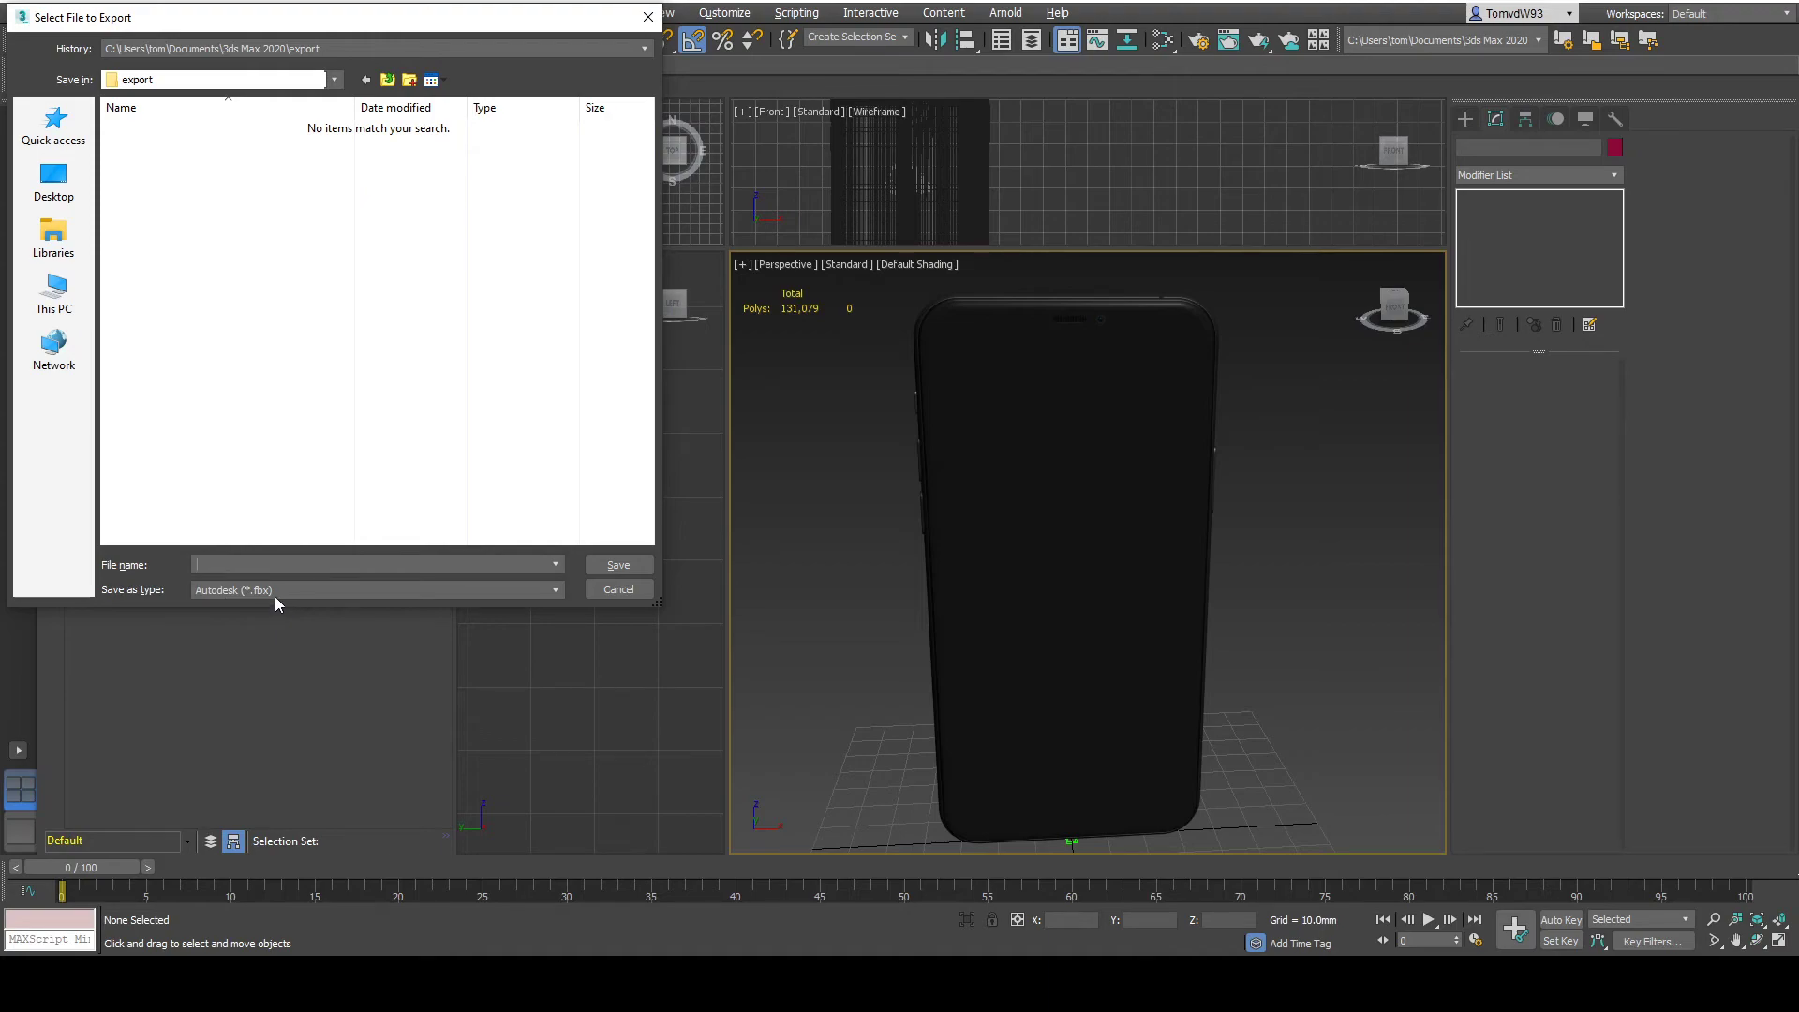
{"action": "left_click", "coordinate": [303, 566]}
{"action": "type", "text": "Phone1"}
{"action": "left_click", "coordinate": [605, 566]}
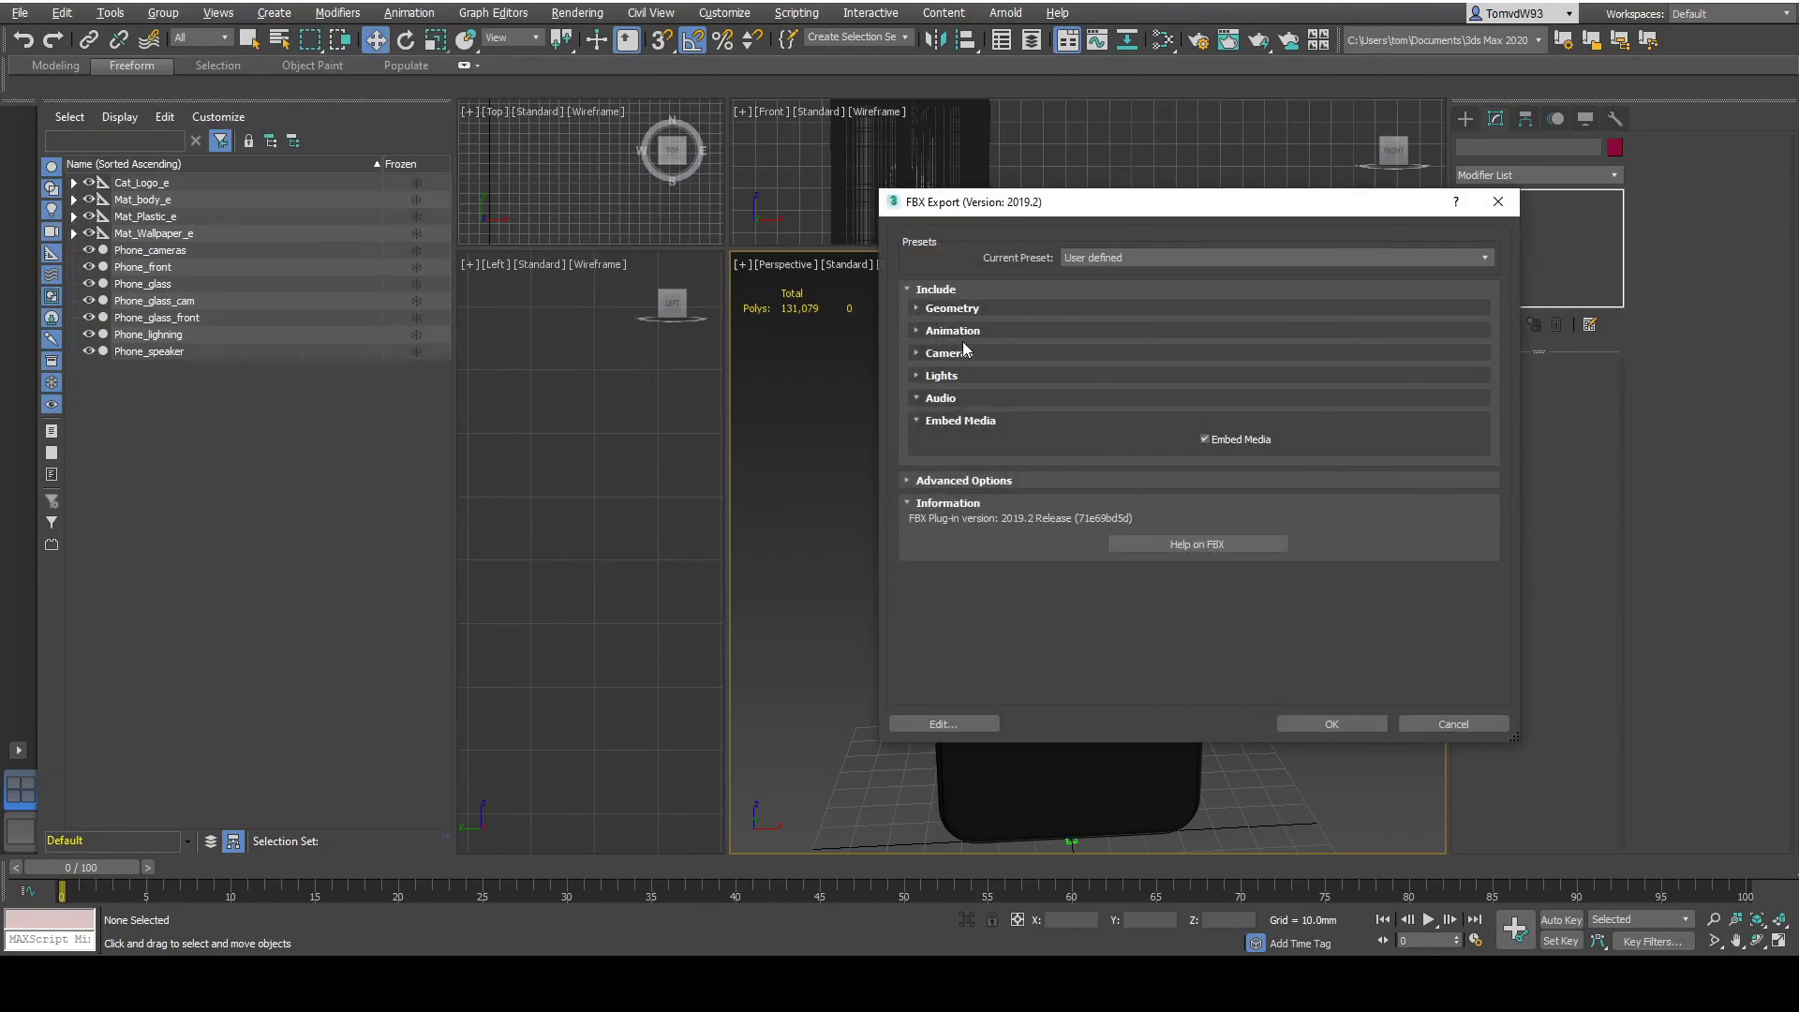
- Review the Animation options in FBX Export and confirm the settings with OK
{"action": "left_click", "coordinate": [915, 330]}
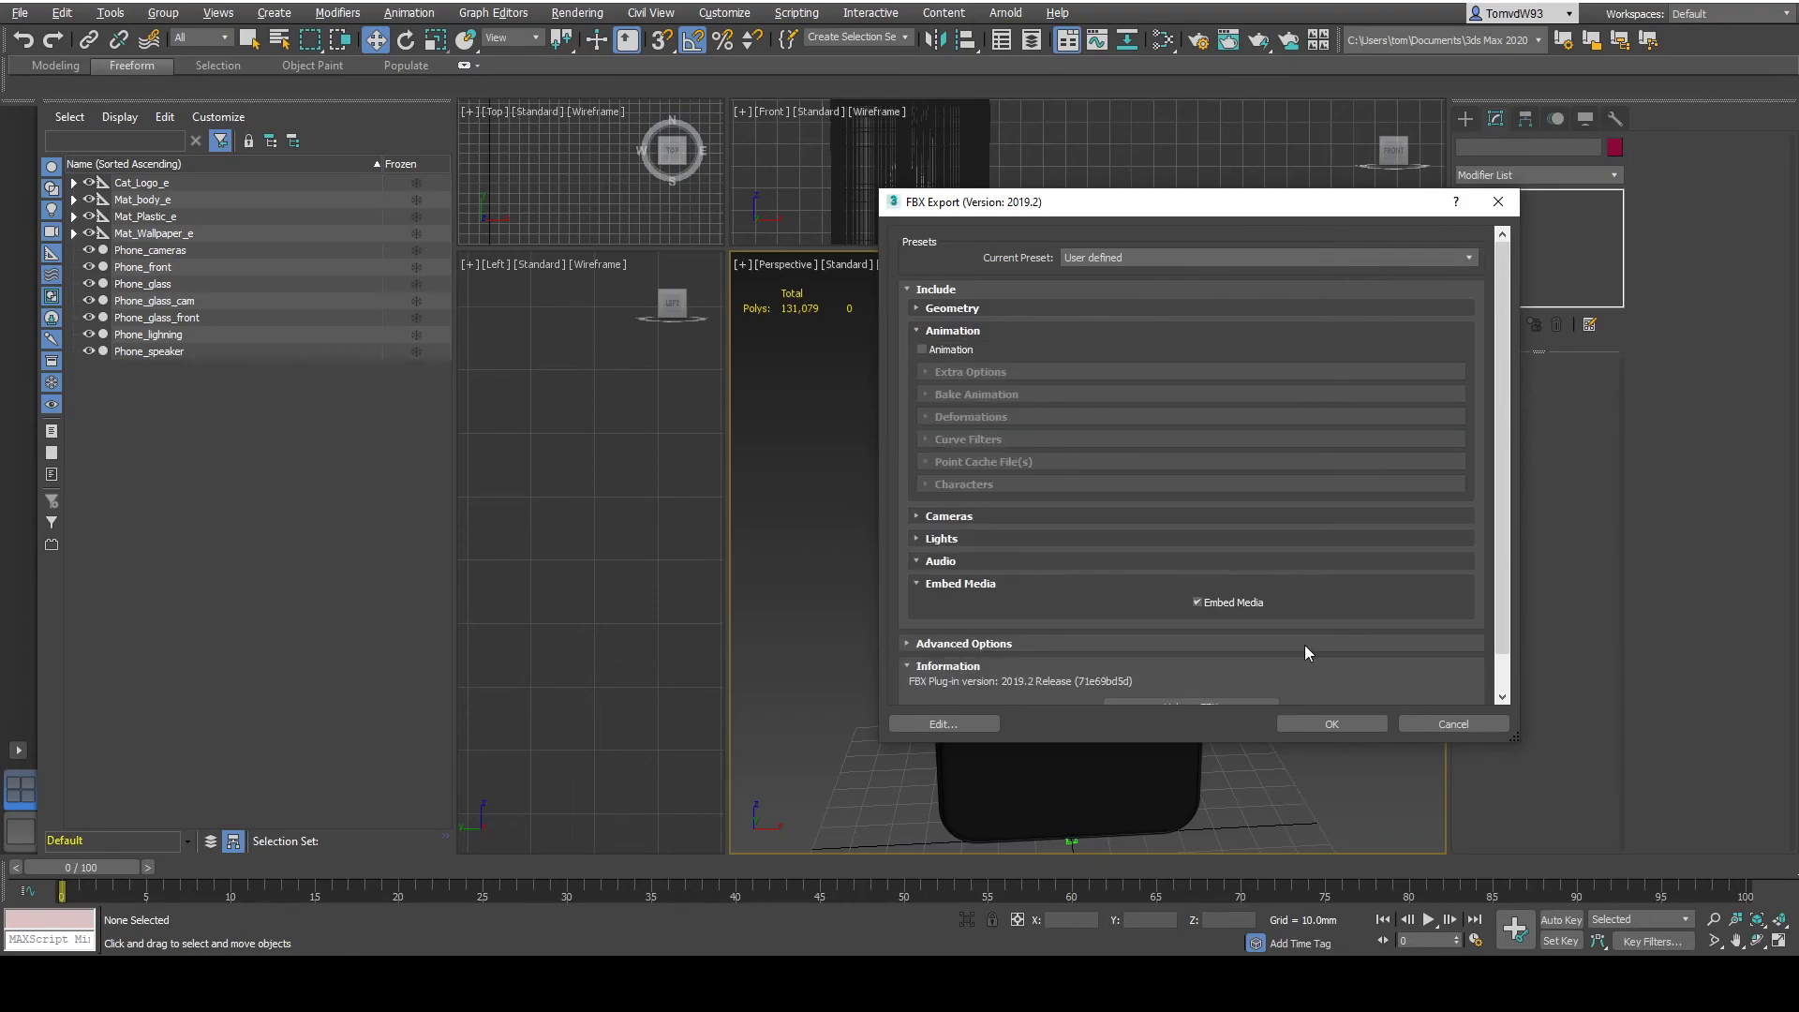
{"action": "left_click", "coordinate": [1342, 730]}
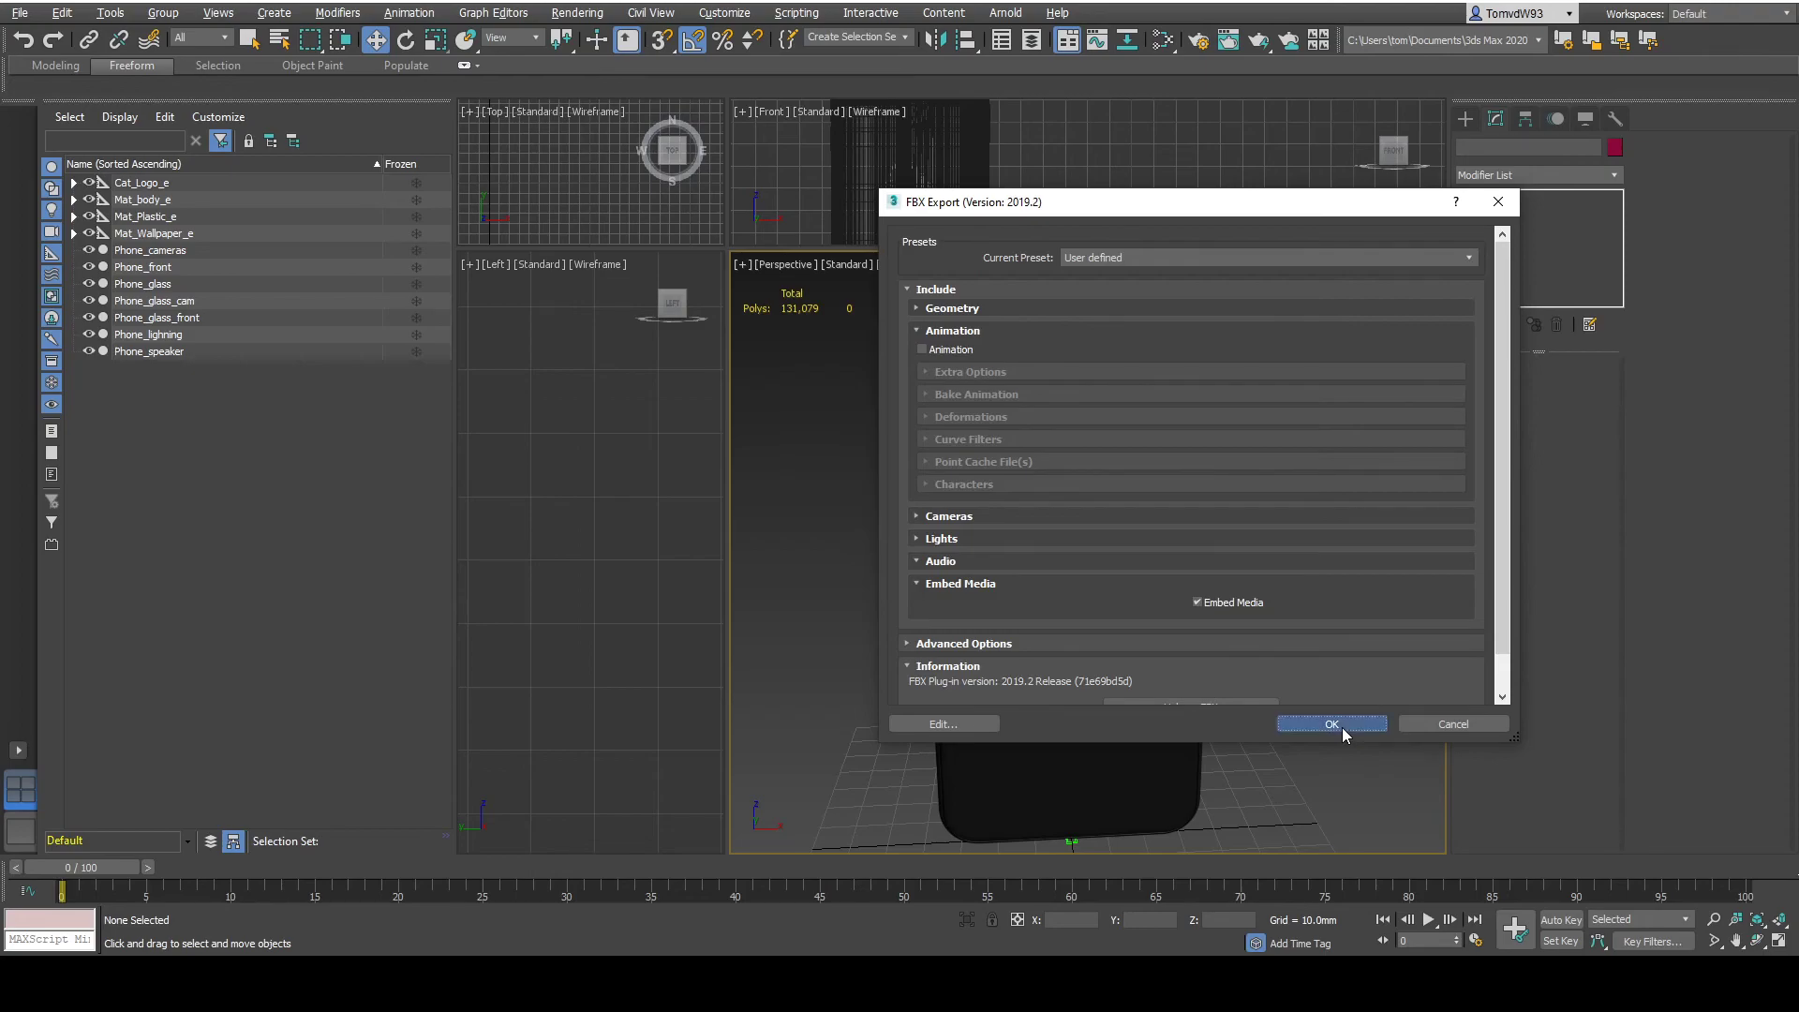